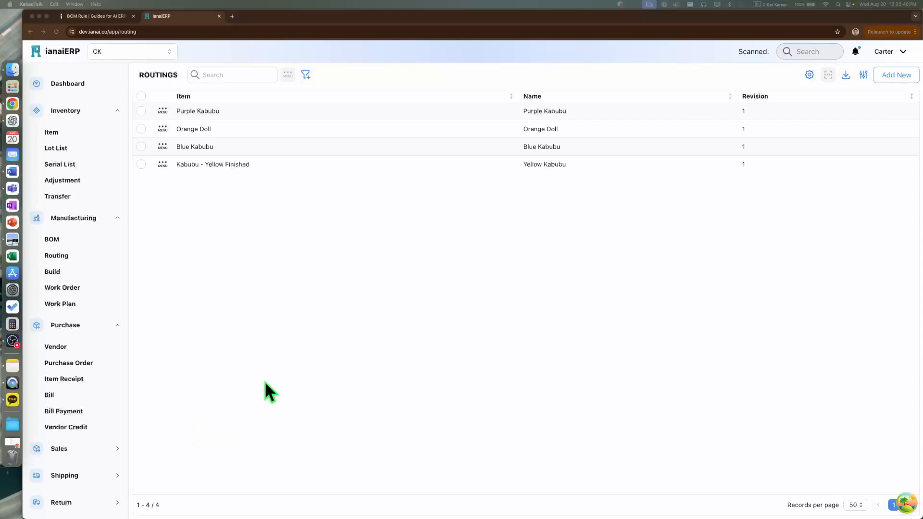
Step: Delete the Large Kabubu record from the bill of materials list
{"action": "left_click", "coordinate": [283, 370]}
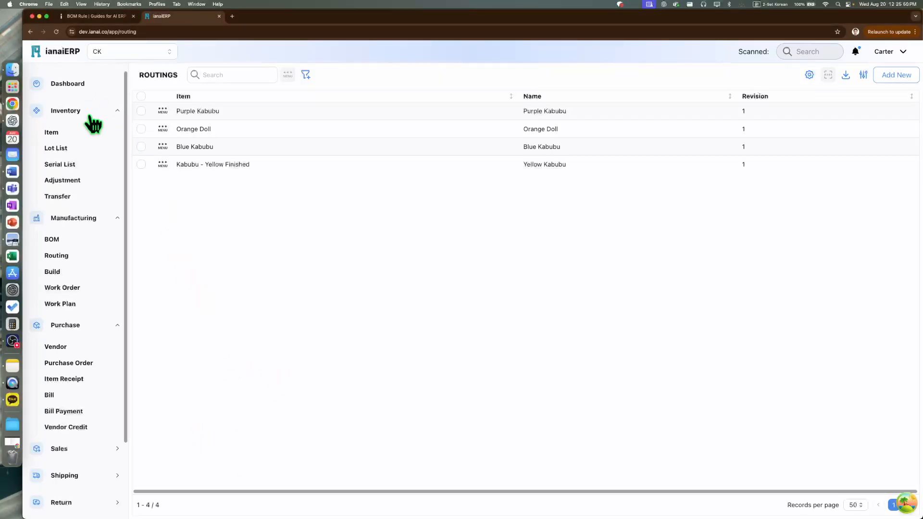
{"action": "left_click", "coordinate": [77, 242]}
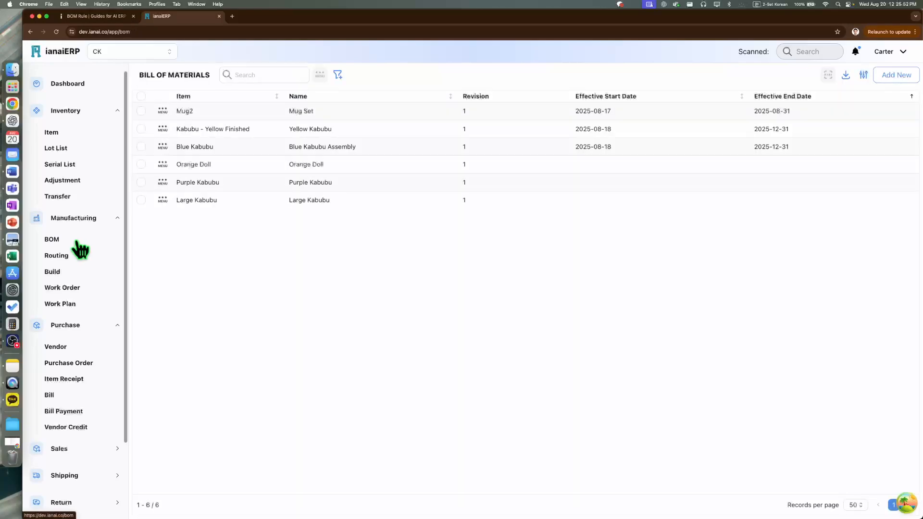
{"action": "left_click", "coordinate": [163, 201]}
{"action": "left_click", "coordinate": [169, 263]}
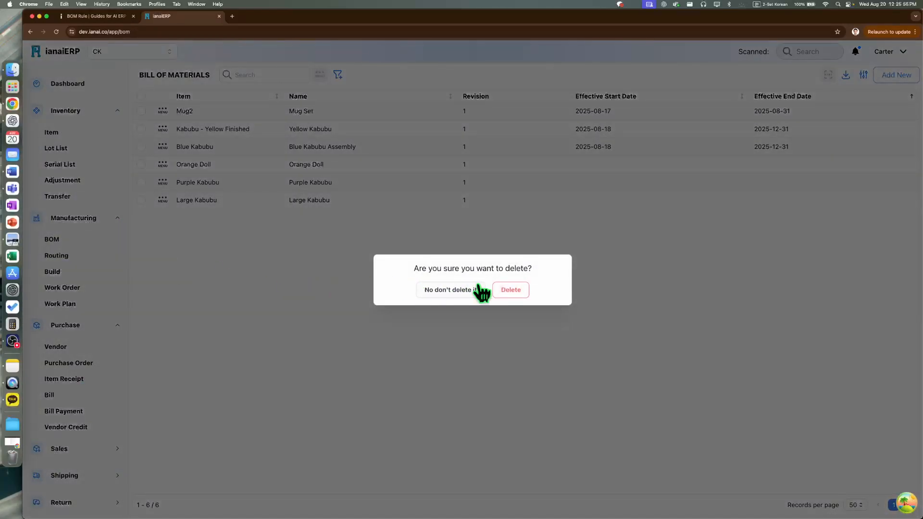
{"action": "left_click", "coordinate": [508, 288]}
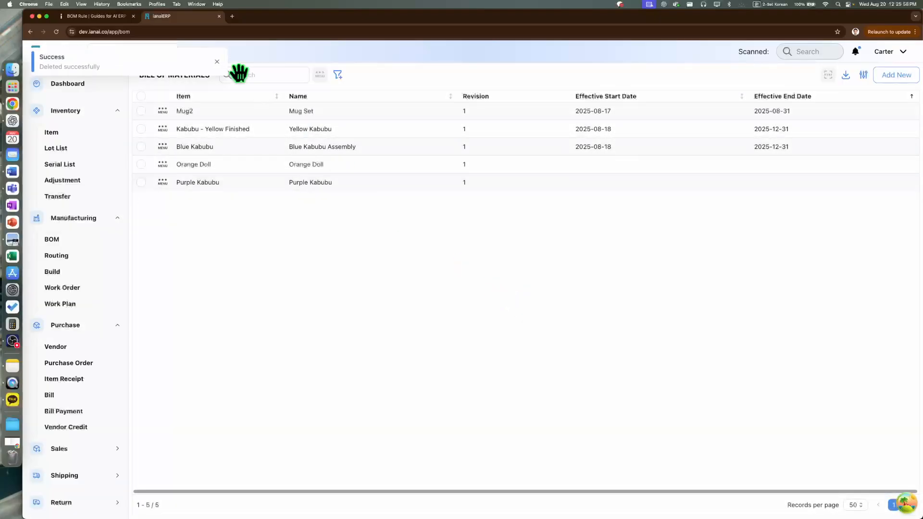
Step: Read the BOM Rule guide on conditions, supported operators, dynamic item filters, quantity calculations and rule creation
{"action": "left_click", "coordinate": [117, 15]}
{"action": "scroll", "coordinate": [494, 231], "scroll_direction": "up", "scroll_amount": 5}
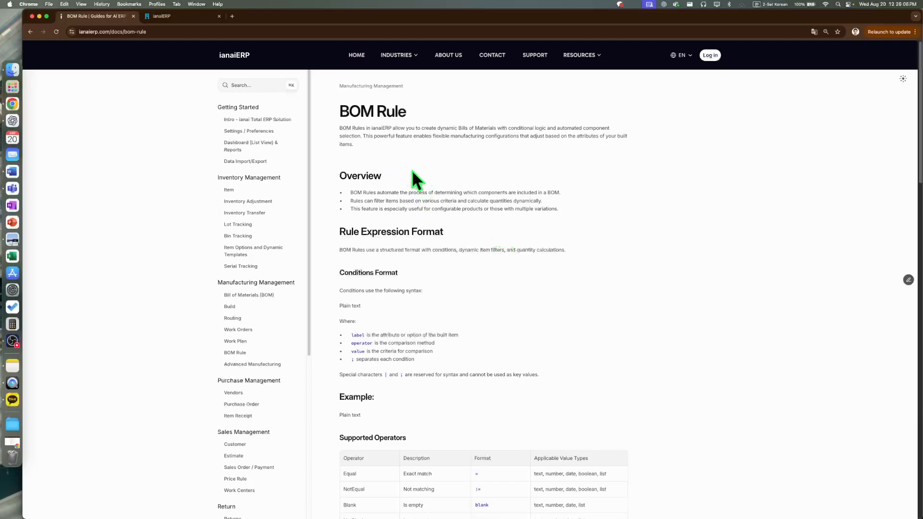
{"action": "scroll", "coordinate": [513, 363], "scroll_direction": "down", "scroll_amount": 5}
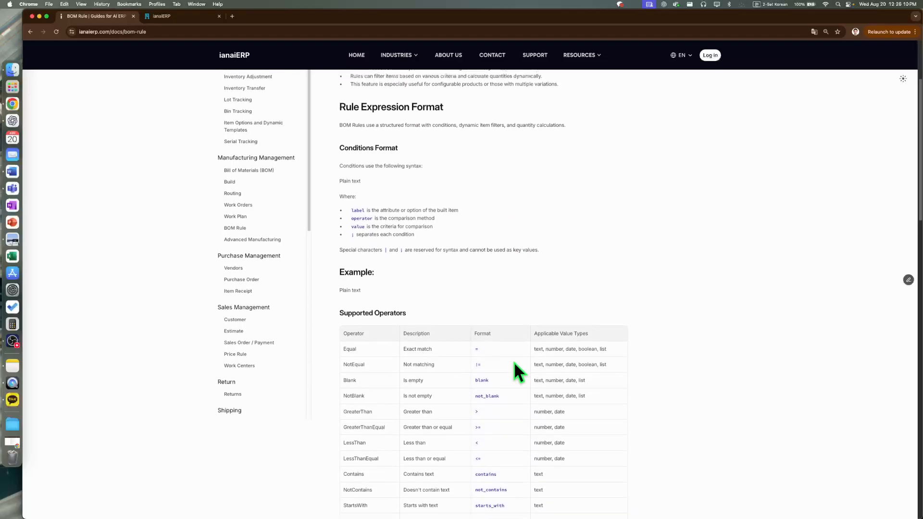
{"action": "scroll", "coordinate": [513, 361], "scroll_direction": "down", "scroll_amount": 5}
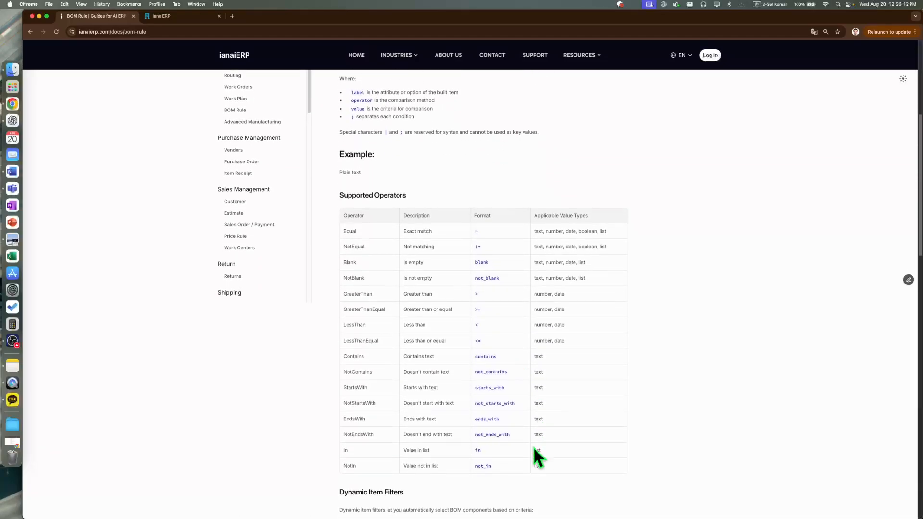
{"action": "scroll", "coordinate": [490, 370], "scroll_direction": "down", "scroll_amount": 12}
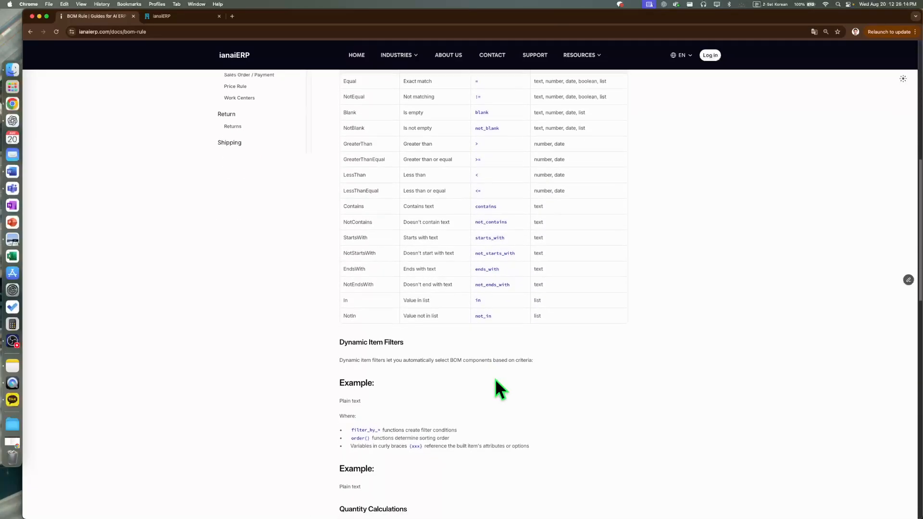
{"action": "scroll", "coordinate": [496, 381], "scroll_direction": "down", "scroll_amount": 10}
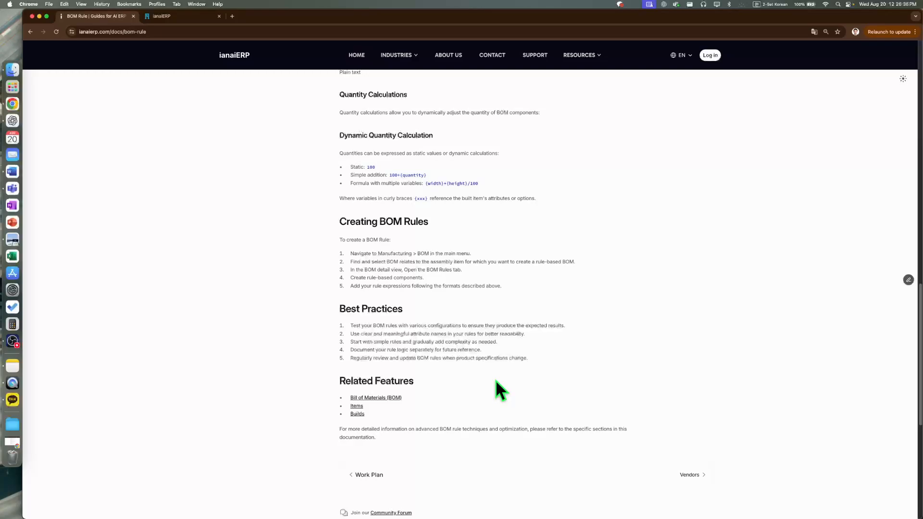
Step: Switch back to ianaiERP and start a new bill of materials named Large Kabubu for the Large Kabubu item
{"action": "left_click", "coordinate": [163, 16]}
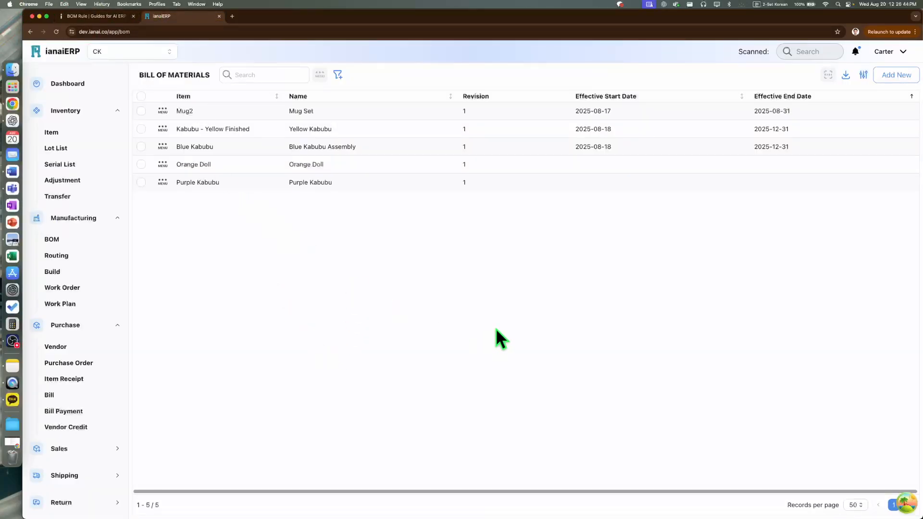
{"action": "left_click", "coordinate": [894, 76]}
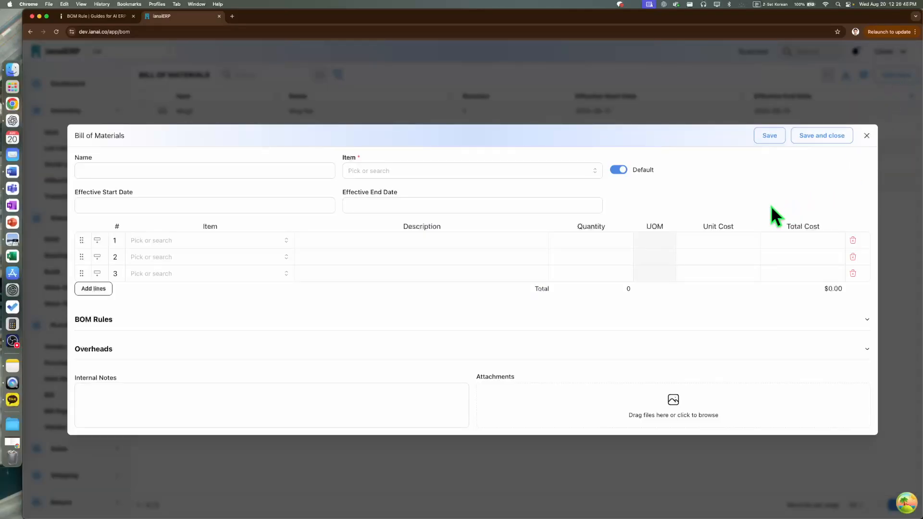
{"action": "left_click", "coordinate": [283, 172]}
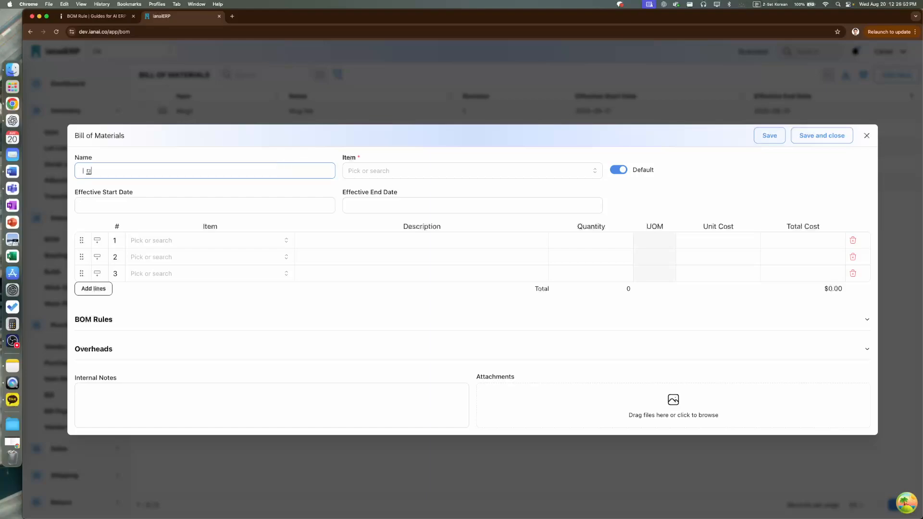
{"action": "key", "text": "ctrl+space"}
{"action": "type", "text": "Large Kabubu"}
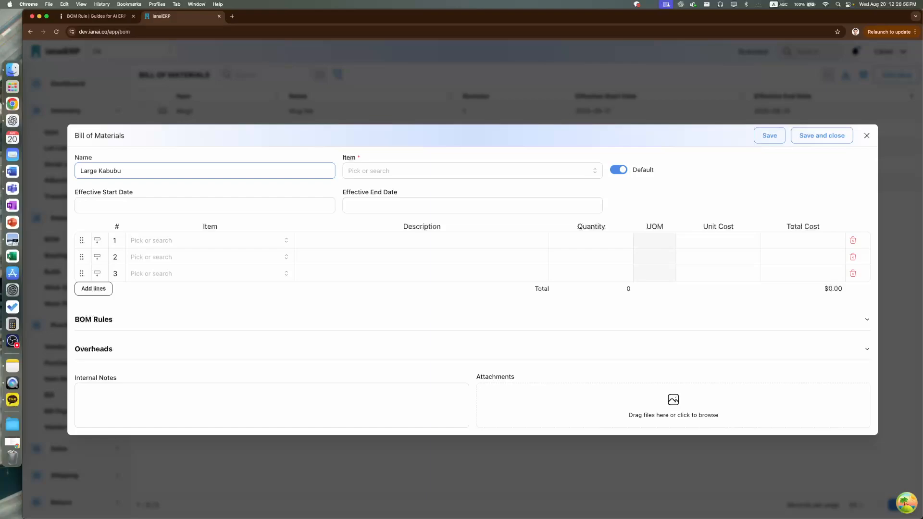
{"action": "left_click", "coordinate": [433, 173]}
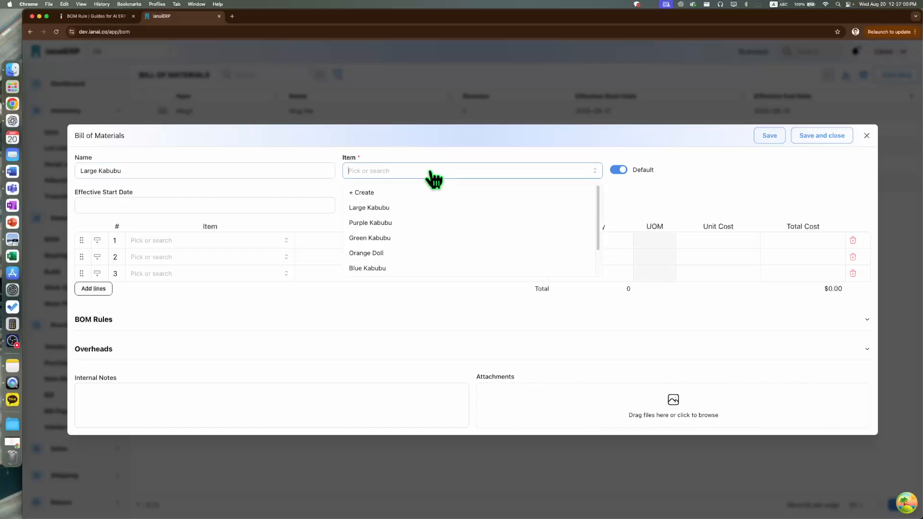
{"action": "left_click", "coordinate": [391, 209]}
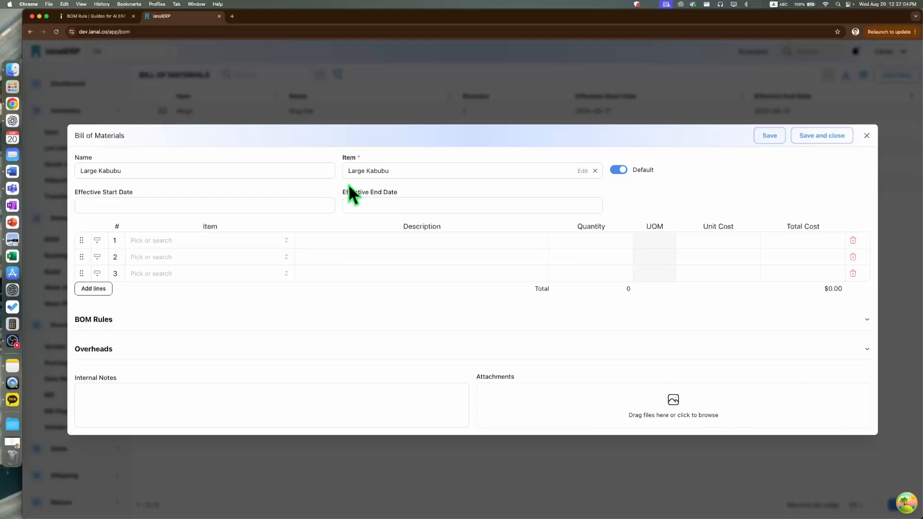
Step: Open the Large Kabubu item record from the bill of materials and make it salable with a sales price of 200
{"action": "left_click", "coordinate": [582, 172]}
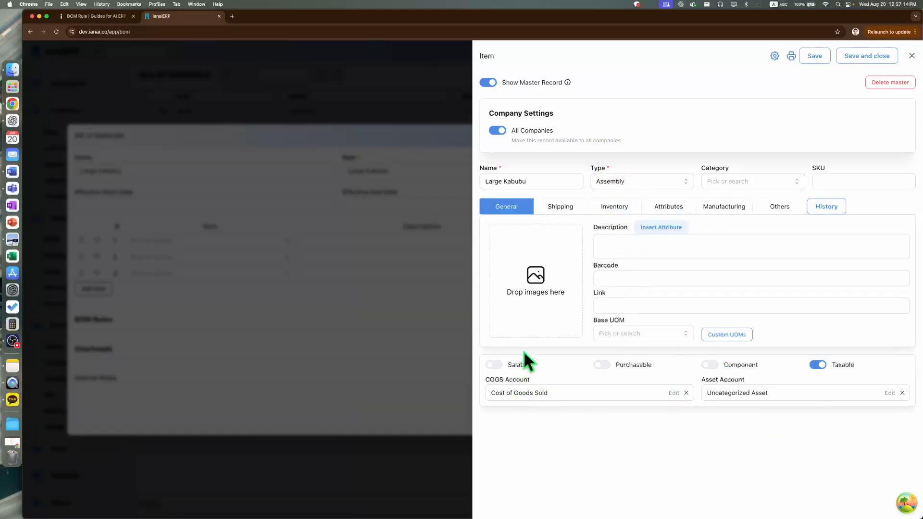
{"action": "left_click", "coordinate": [494, 366]}
{"action": "left_click", "coordinate": [513, 390]}
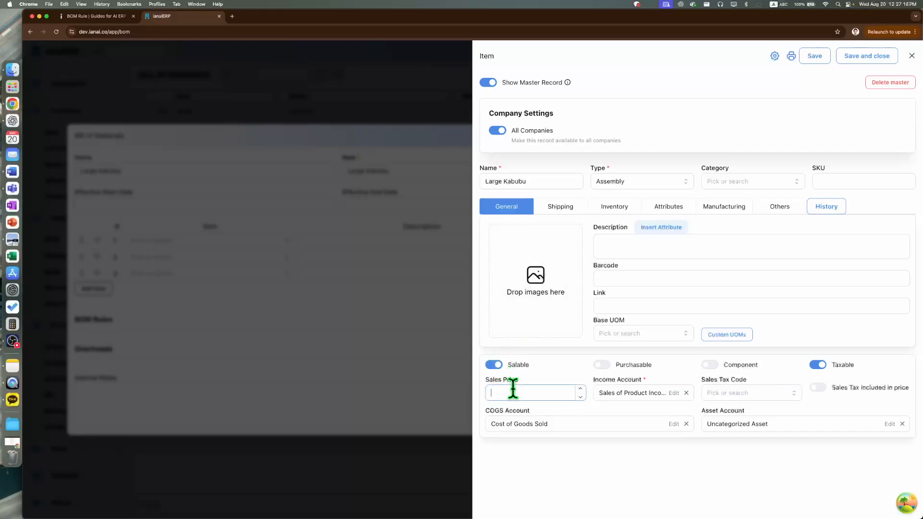
{"action": "type", "text": "200"}
{"action": "left_click", "coordinate": [551, 463]}
Step: Examine the item's attributes and the Large attribute definition, then leave the item record without saving
{"action": "left_click", "coordinate": [692, 215]}
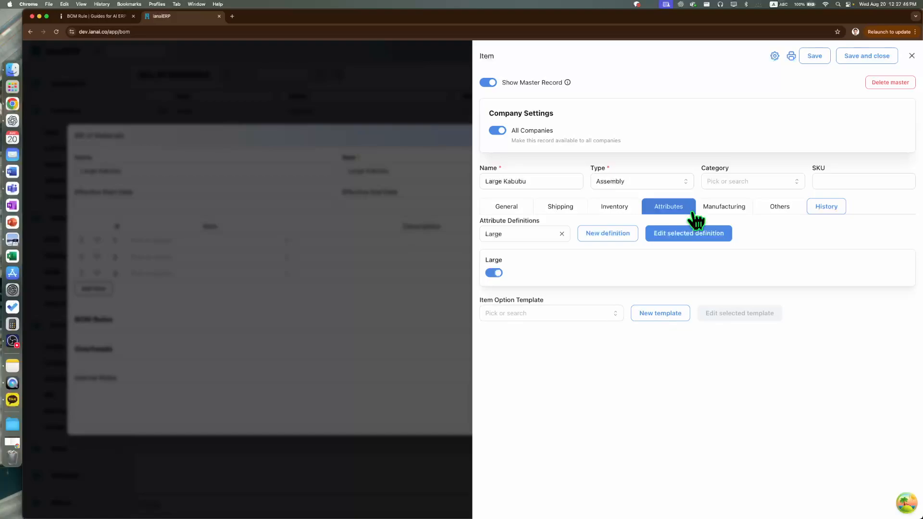
{"action": "mouse_move", "coordinate": [527, 167]}
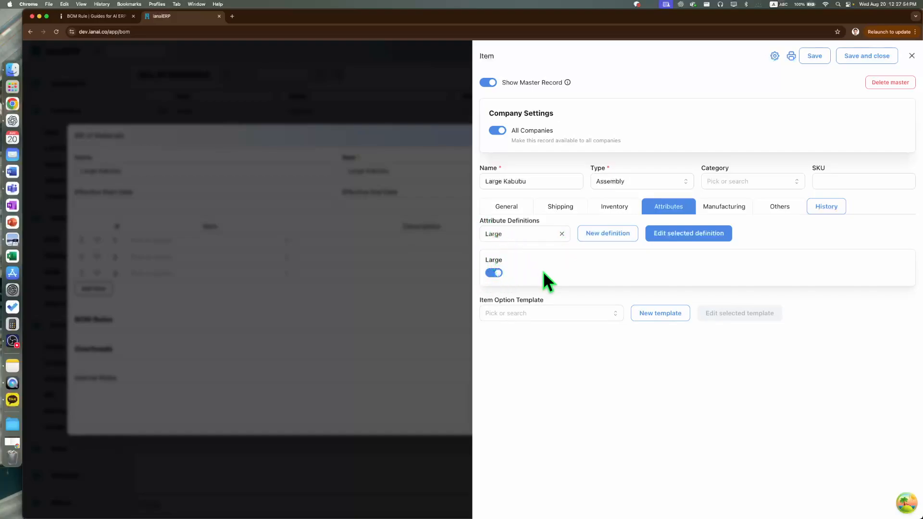
{"action": "left_click", "coordinate": [676, 236]}
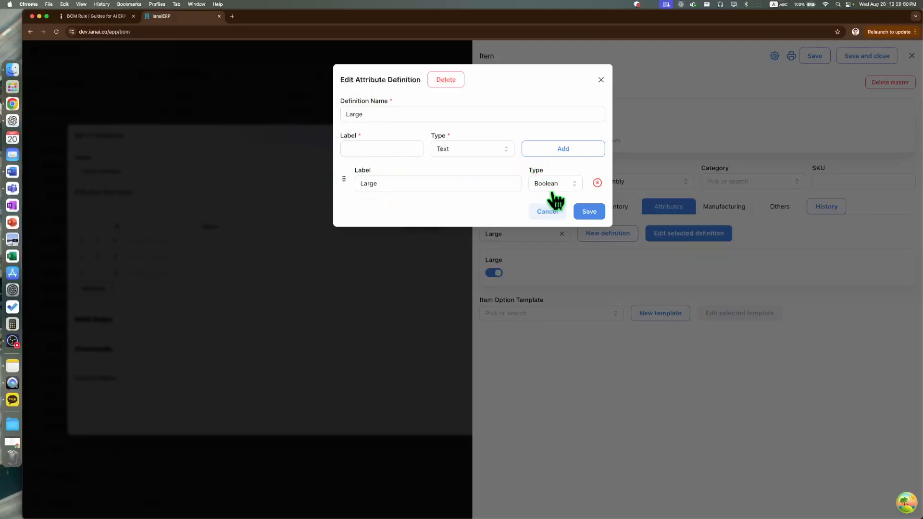
{"action": "left_click", "coordinate": [587, 214]}
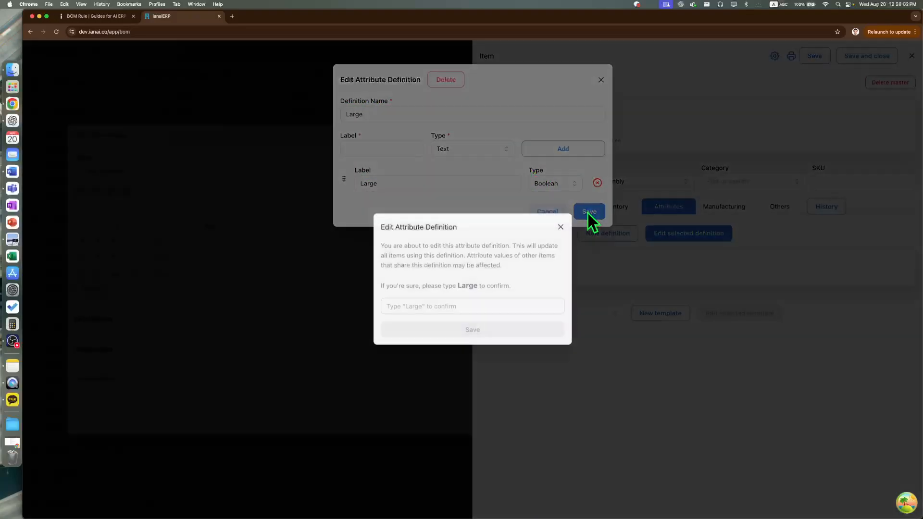
{"action": "left_click", "coordinate": [561, 227]}
{"action": "left_click", "coordinate": [551, 214]}
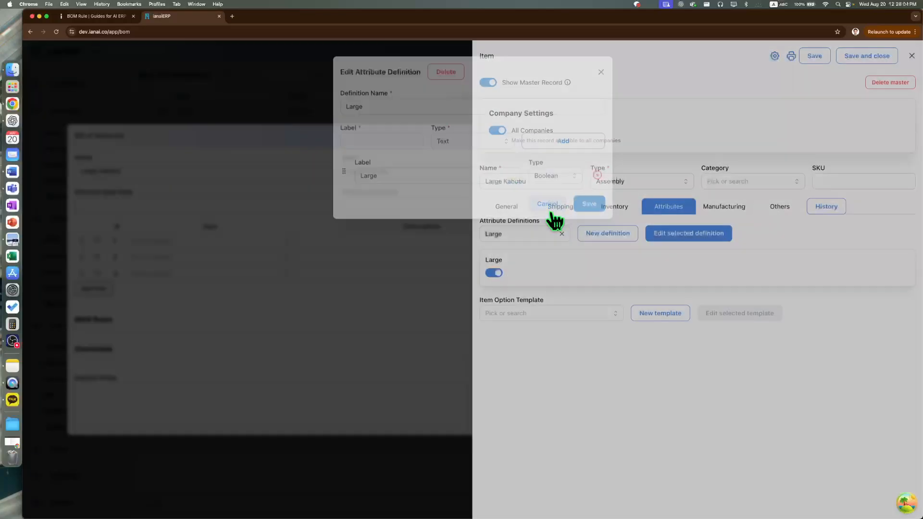
{"action": "left_click", "coordinate": [912, 56]}
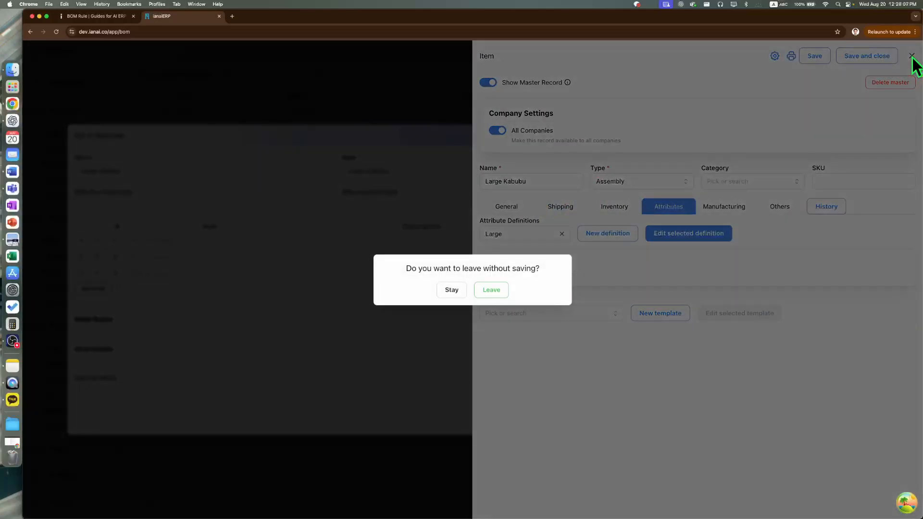
{"action": "left_click", "coordinate": [488, 290]}
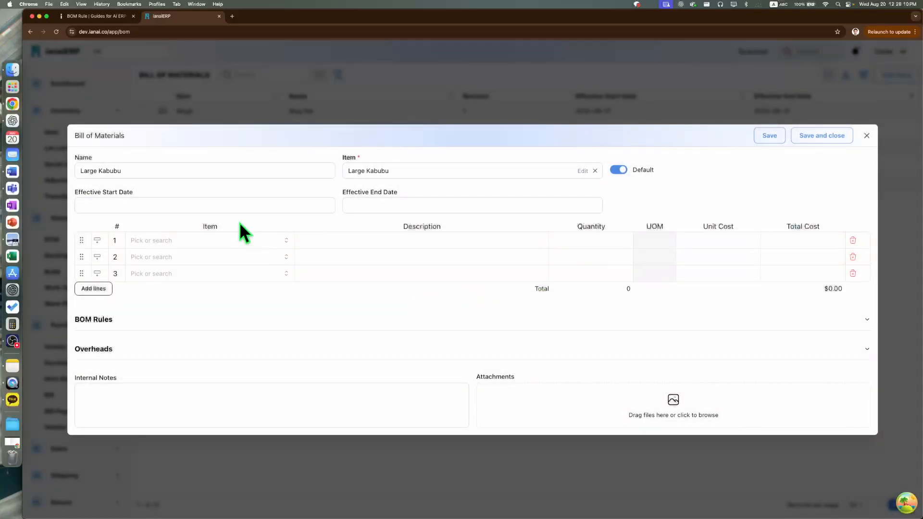
Step: Add Orange Body and Orange Eyes as component lines with a quantity of 1 each
{"action": "left_click", "coordinate": [240, 241]}
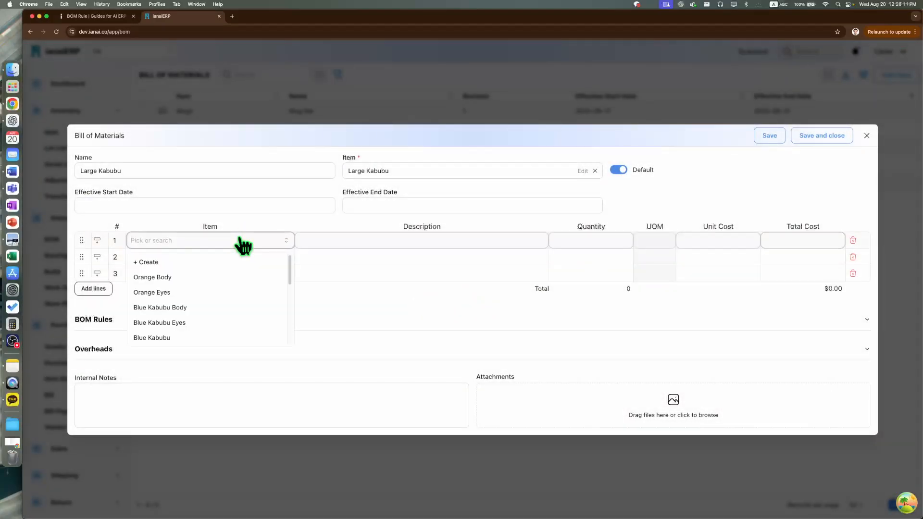
{"action": "left_click", "coordinate": [227, 278]}
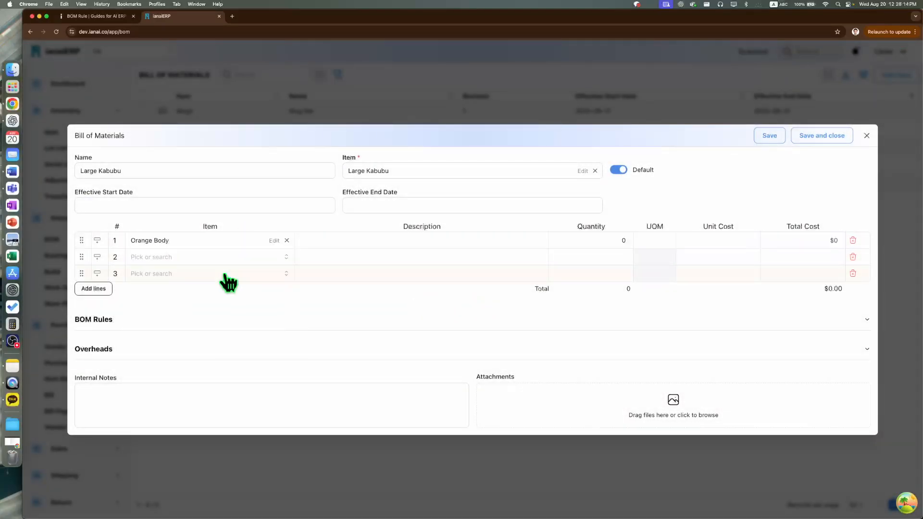
{"action": "left_click", "coordinate": [229, 259]}
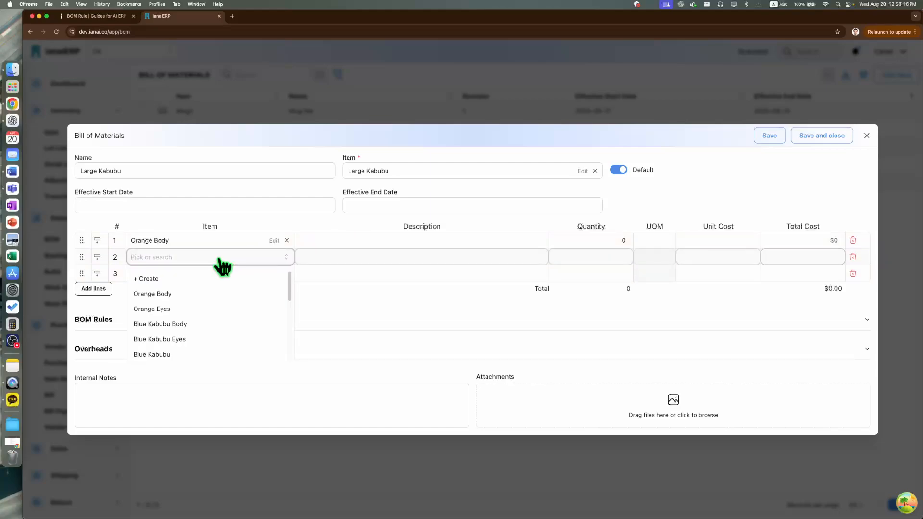
{"action": "left_click", "coordinate": [188, 308]}
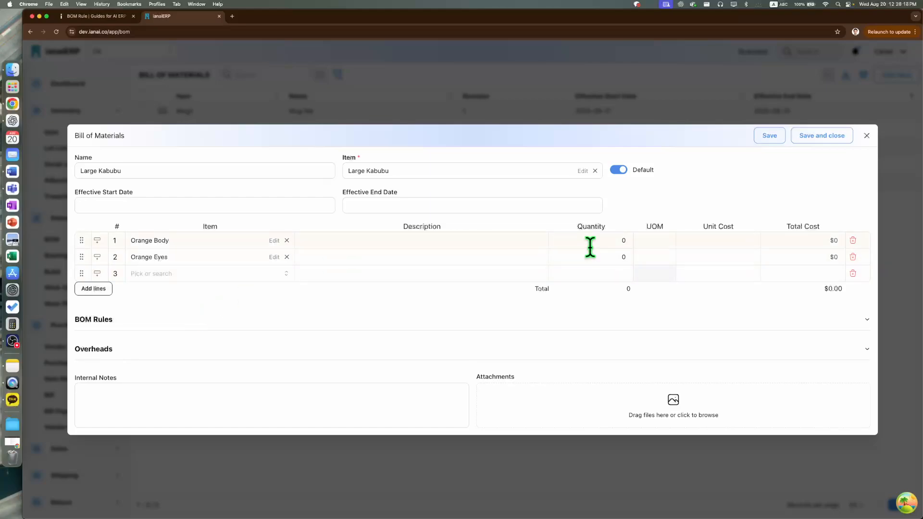
{"action": "left_click", "coordinate": [606, 242]}
{"action": "type", "text": "1"}
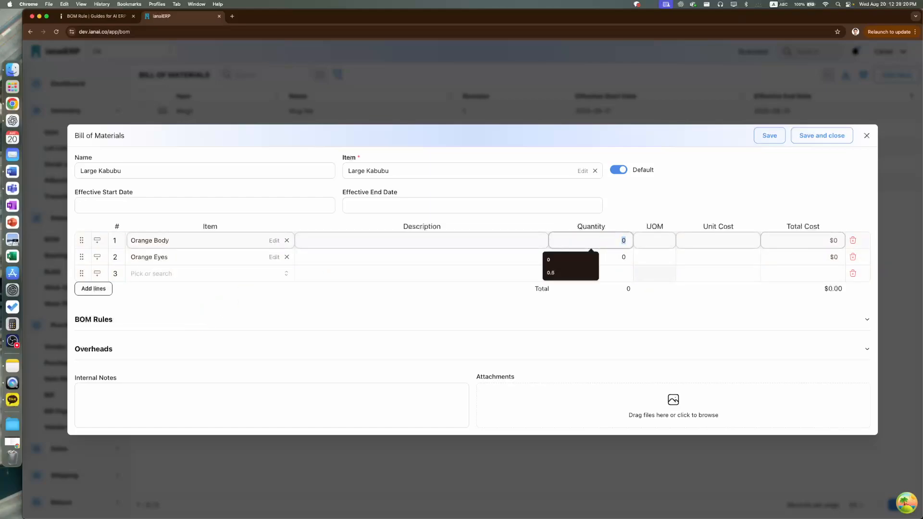
{"action": "left_click", "coordinate": [620, 256]}
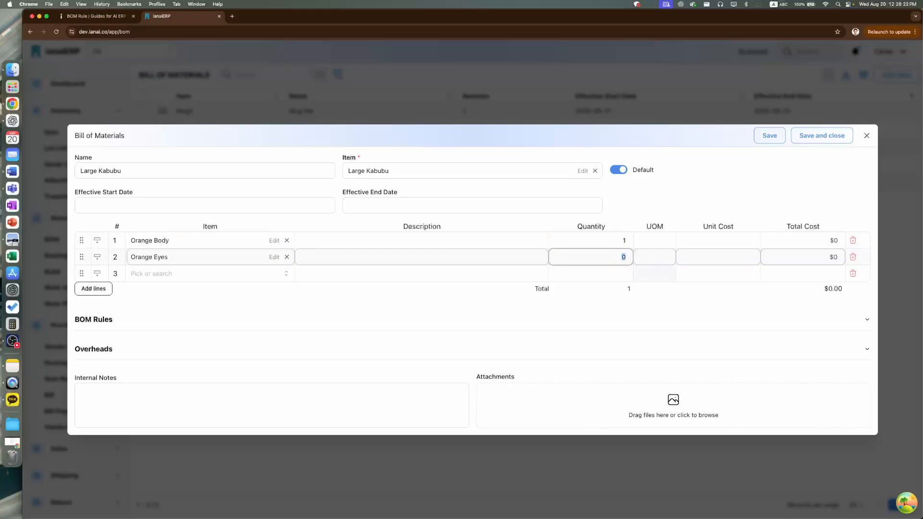
{"action": "type", "text": "1"}
Step: Expand the BOM Rules section and set Orange Body as the item of the first rule line
{"action": "left_click", "coordinate": [639, 317]}
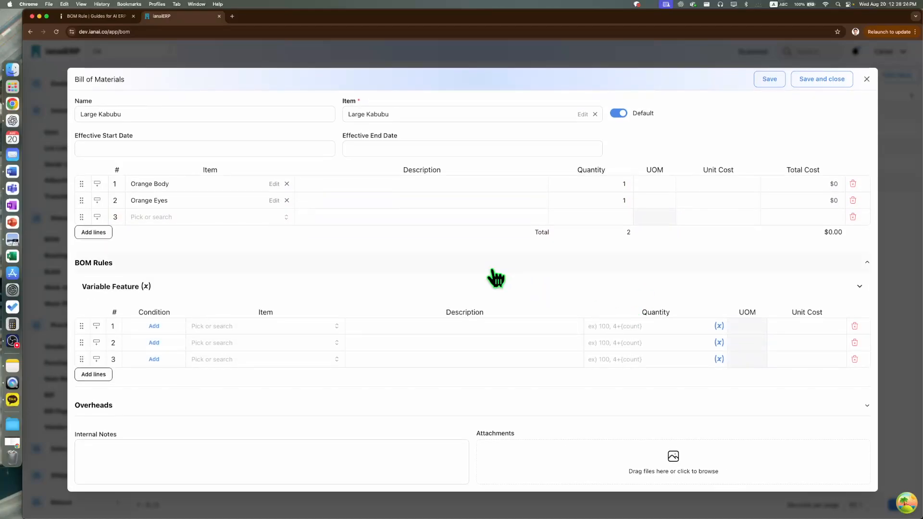
{"action": "left_click", "coordinate": [290, 332]}
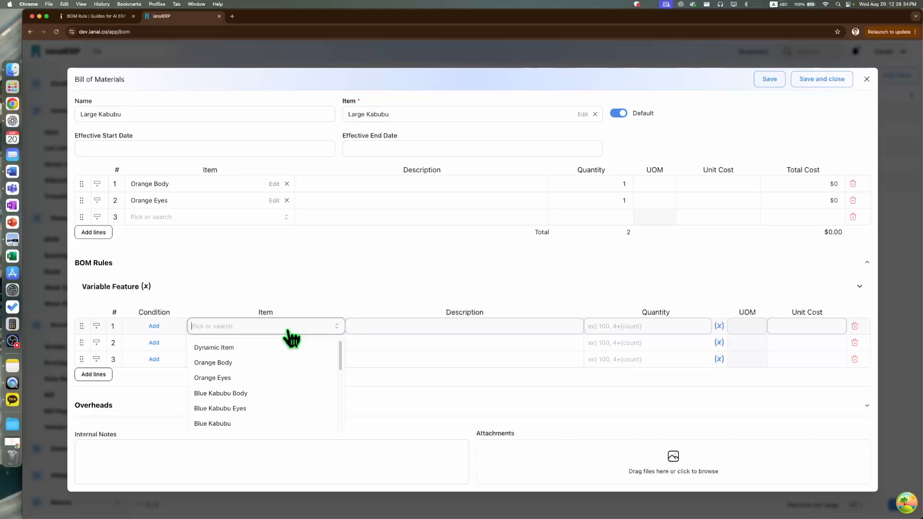
{"action": "left_click", "coordinate": [260, 363]}
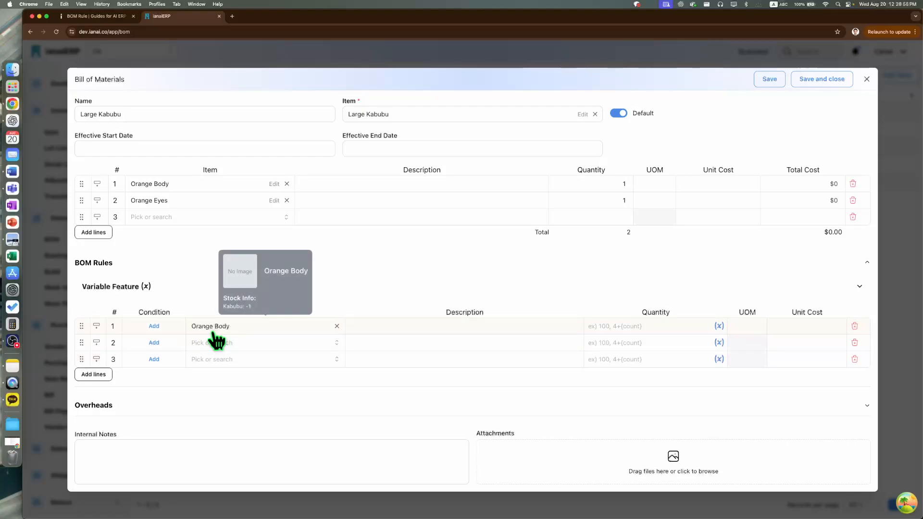
Step: Add a condition to the Orange Body rule line so it applies when the variable Large Is True
{"action": "left_click", "coordinate": [155, 327]}
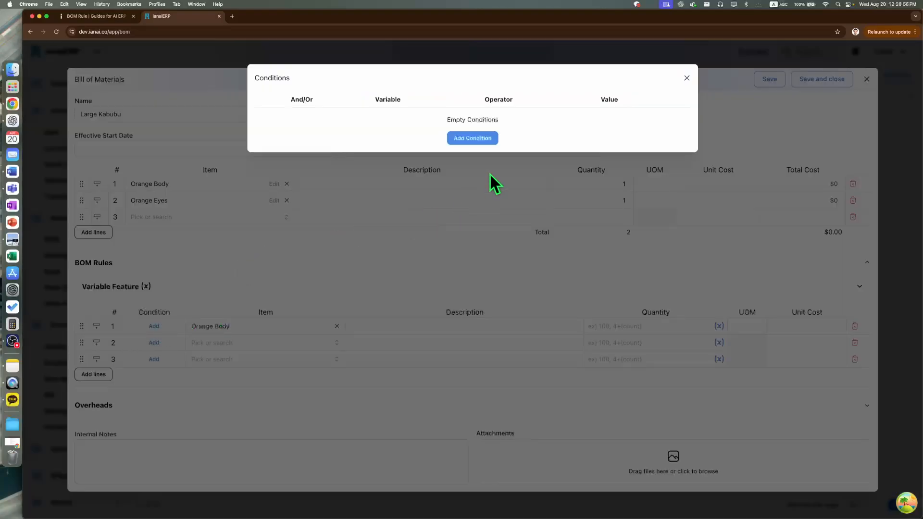
{"action": "left_click", "coordinate": [492, 140]}
{"action": "left_click", "coordinate": [405, 119]}
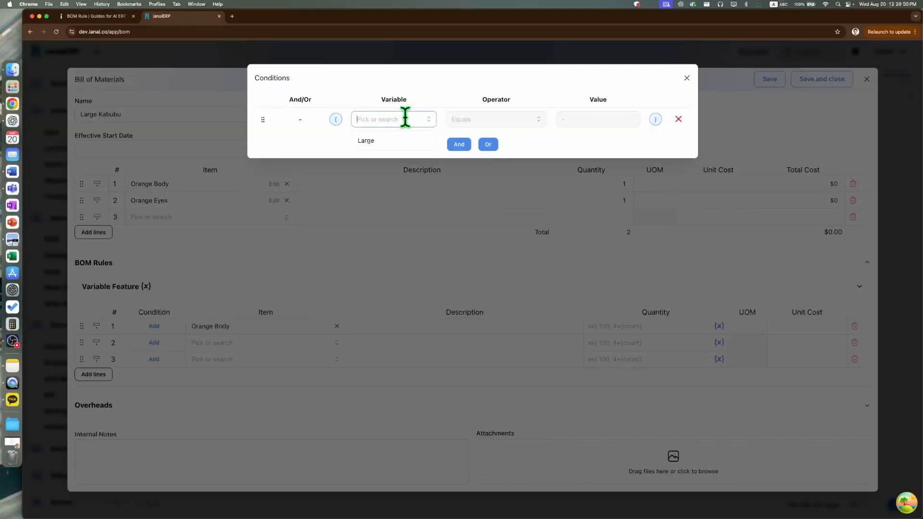
{"action": "left_click", "coordinate": [366, 141]}
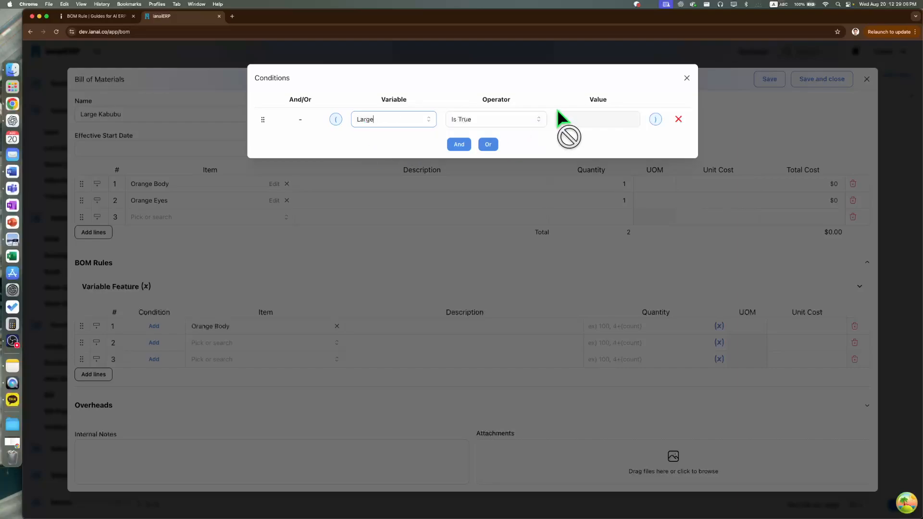
{"action": "left_click", "coordinate": [495, 123]}
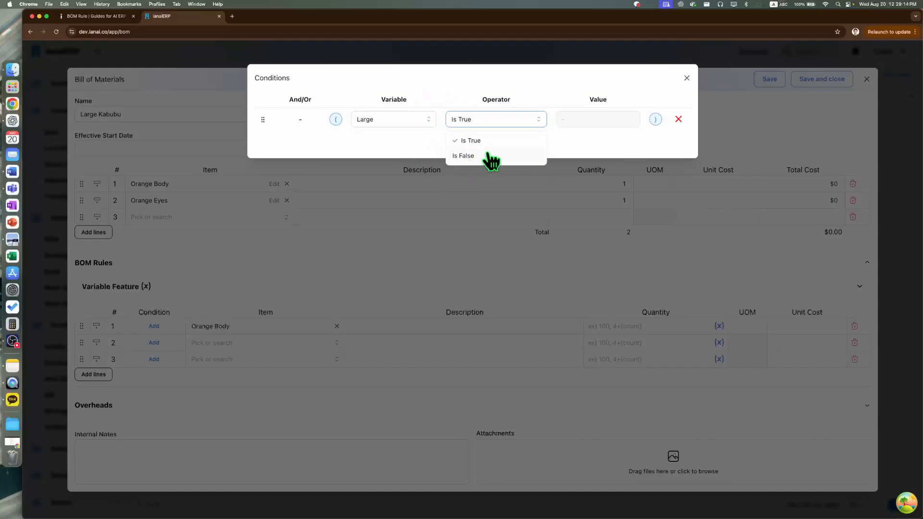
{"action": "left_click", "coordinate": [492, 142]}
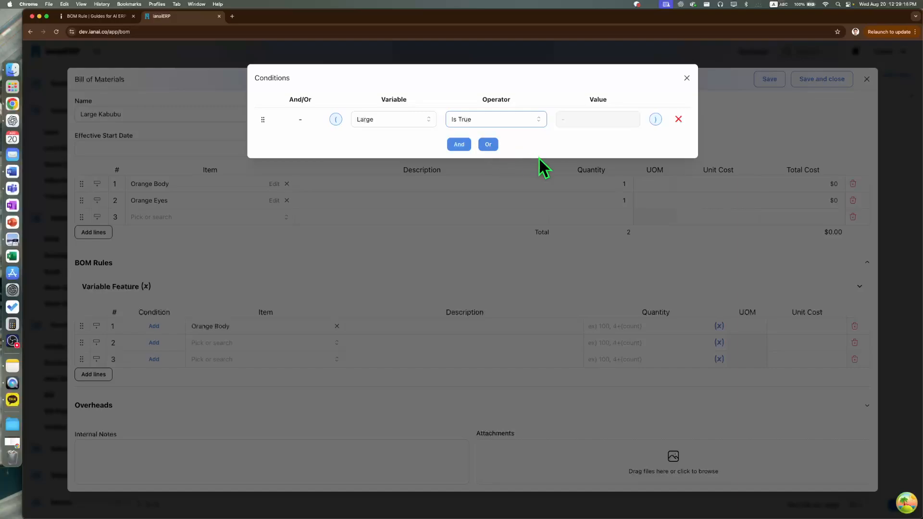
{"action": "left_click", "coordinate": [686, 79]}
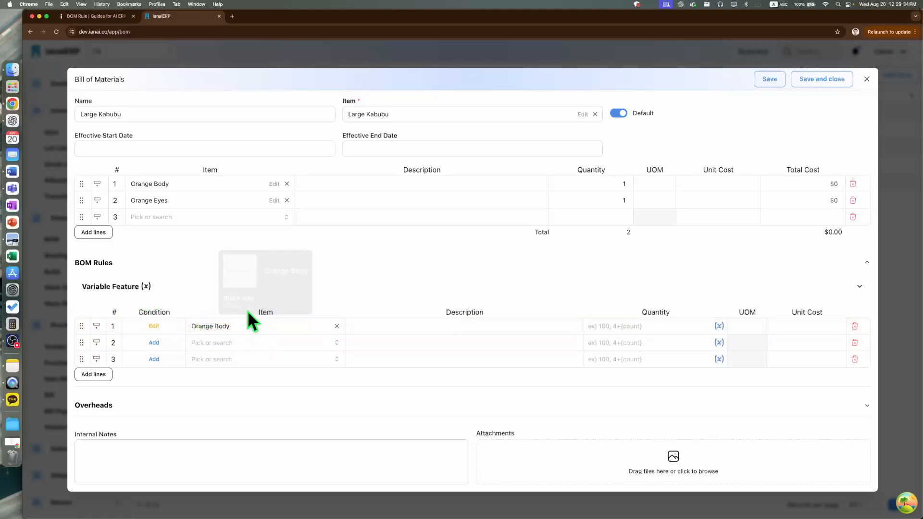
Step: Set the Orange Body rule line's quantity to 2, and save and close the bill of materials
{"action": "left_click", "coordinate": [629, 329]}
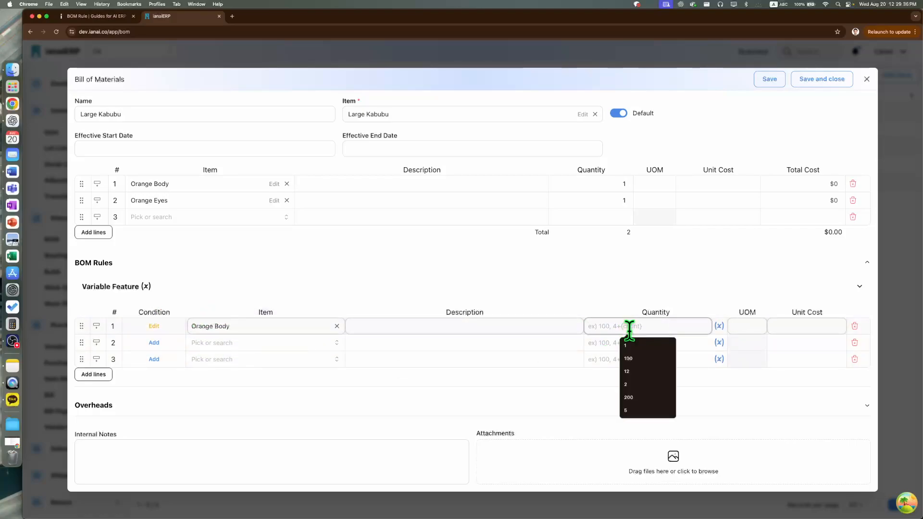
{"action": "type", "text": "2"}
{"action": "left_click", "coordinate": [638, 303]}
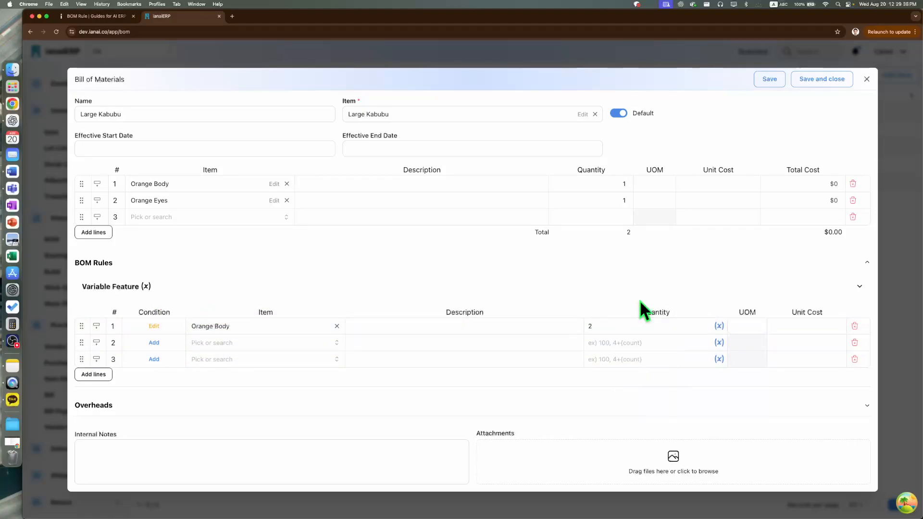
{"action": "left_click", "coordinate": [822, 82]}
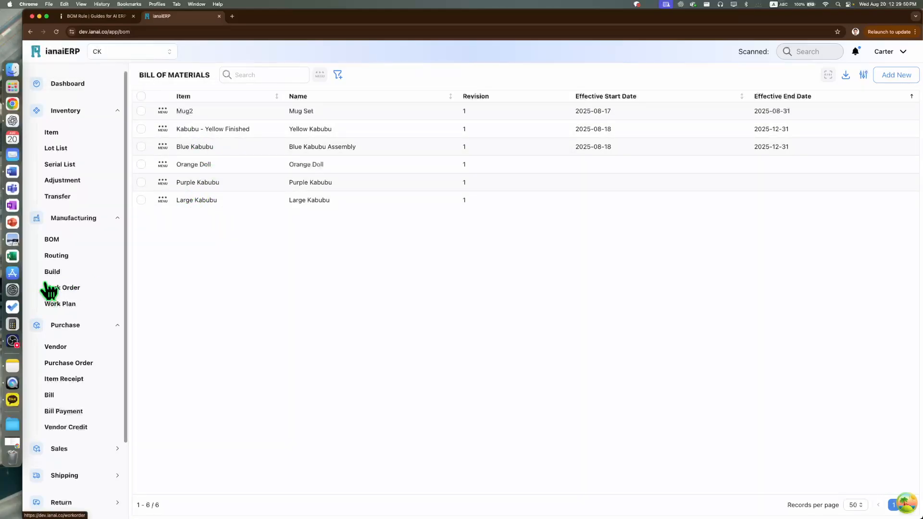
{"action": "left_click", "coordinate": [100, 273]}
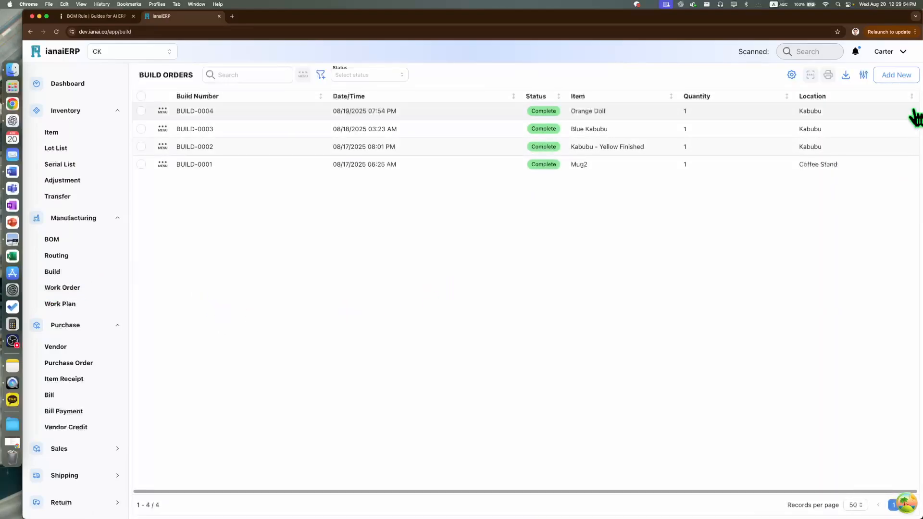
{"action": "left_click", "coordinate": [898, 76]}
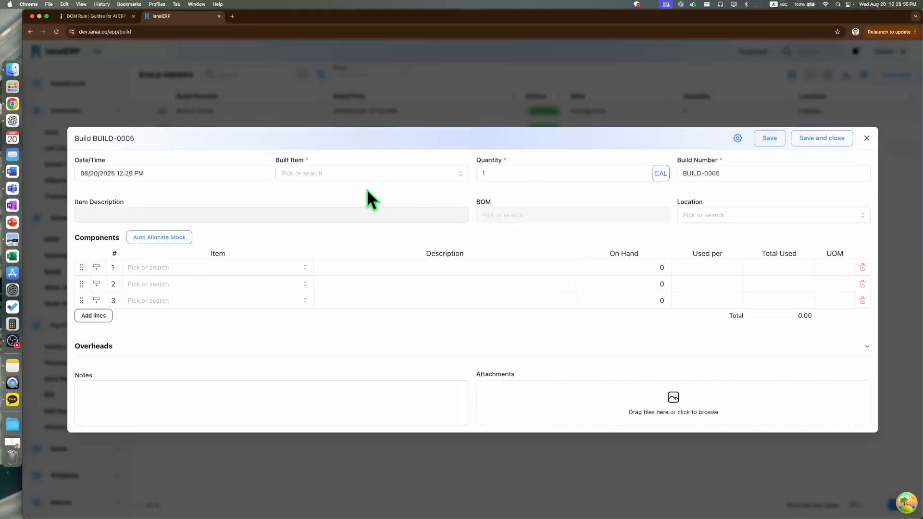
{"action": "left_click", "coordinate": [296, 176]}
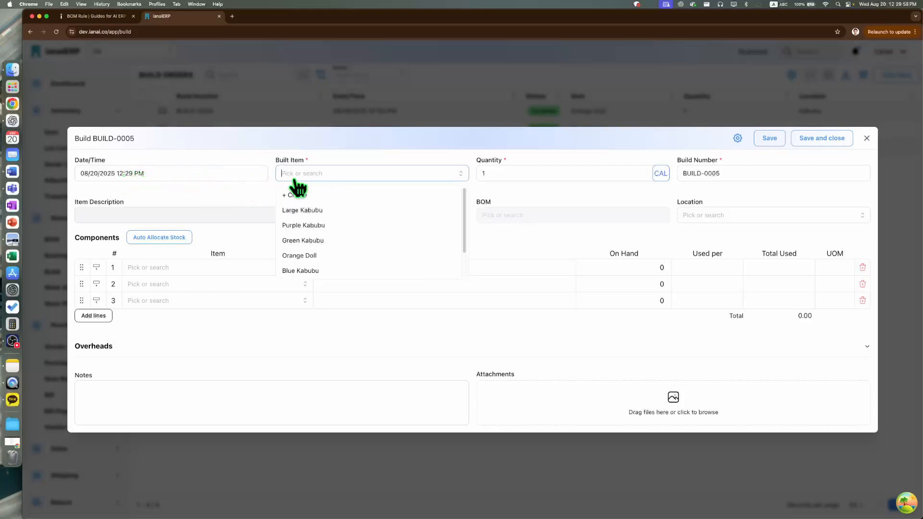
{"action": "left_click", "coordinate": [312, 211]}
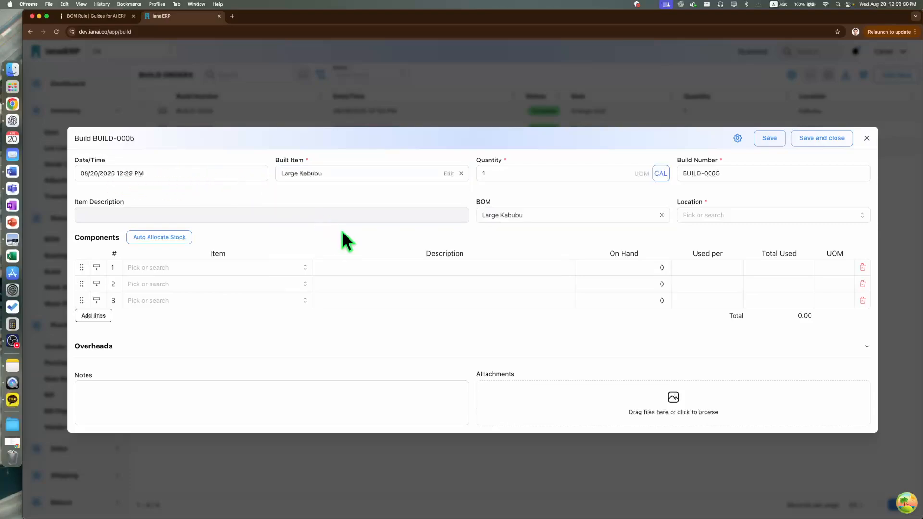
{"action": "left_click", "coordinate": [719, 219]}
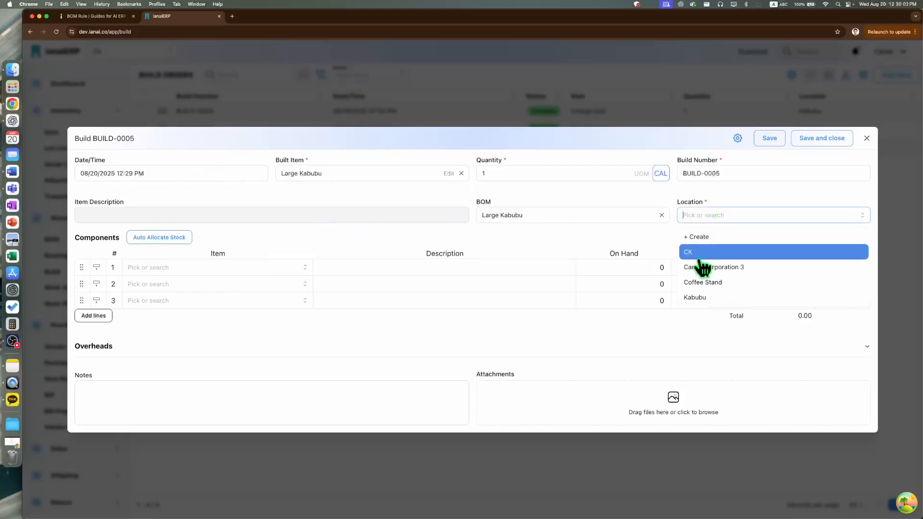
{"action": "left_click", "coordinate": [700, 297]}
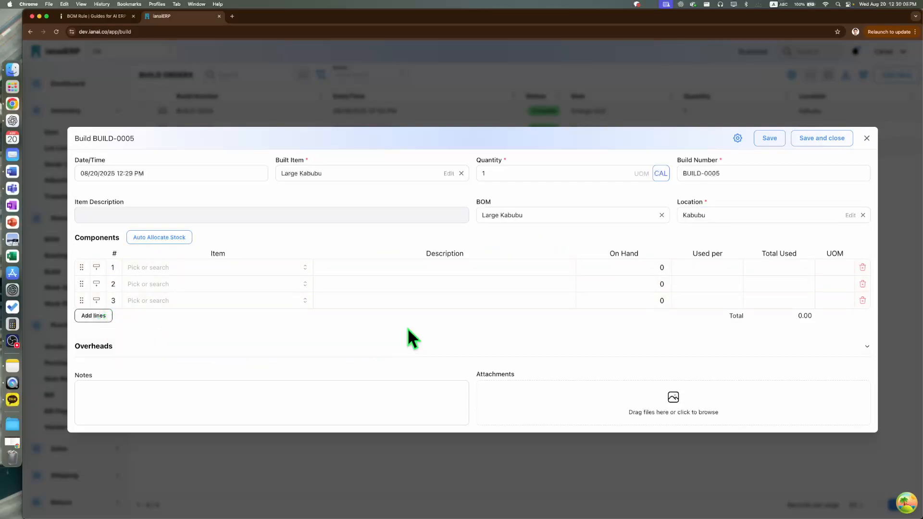
{"action": "left_click", "coordinate": [866, 139]}
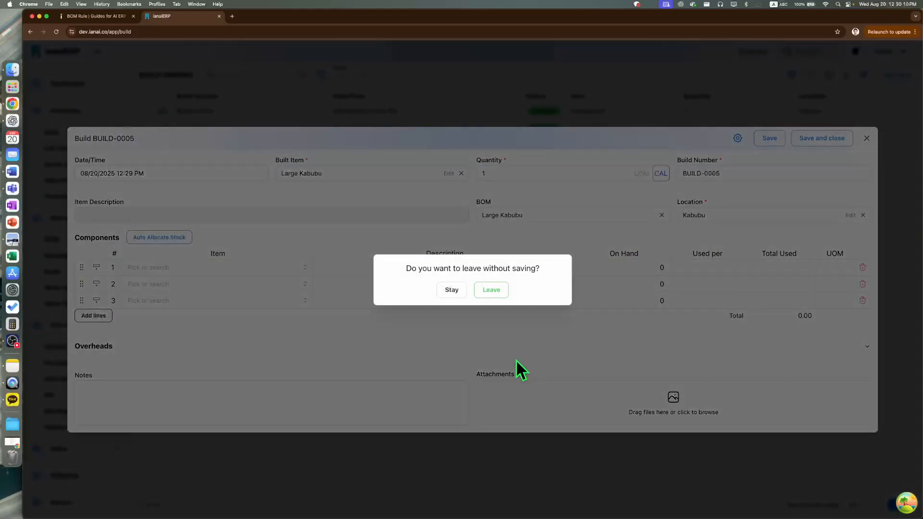
{"action": "left_click", "coordinate": [491, 291]}
Step: Create a new routing named Large Kabubu for the item Large Kabubu
{"action": "left_click", "coordinate": [56, 256]}
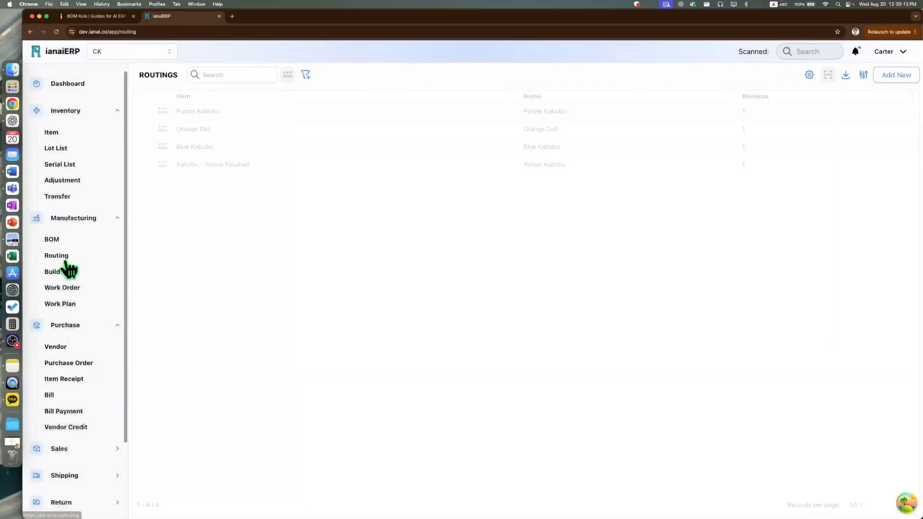
{"action": "left_click", "coordinate": [888, 78]}
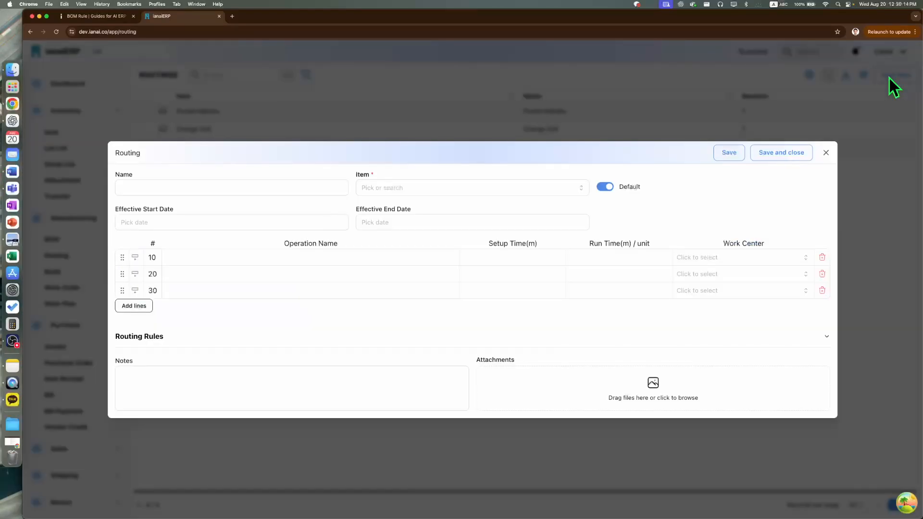
{"action": "left_click", "coordinate": [312, 183]}
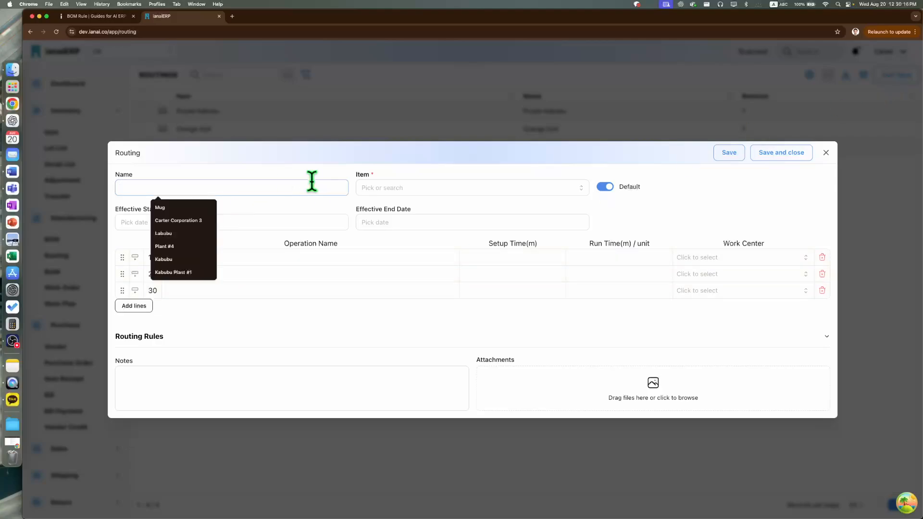
{"action": "type", "text": "Large Kabubu"}
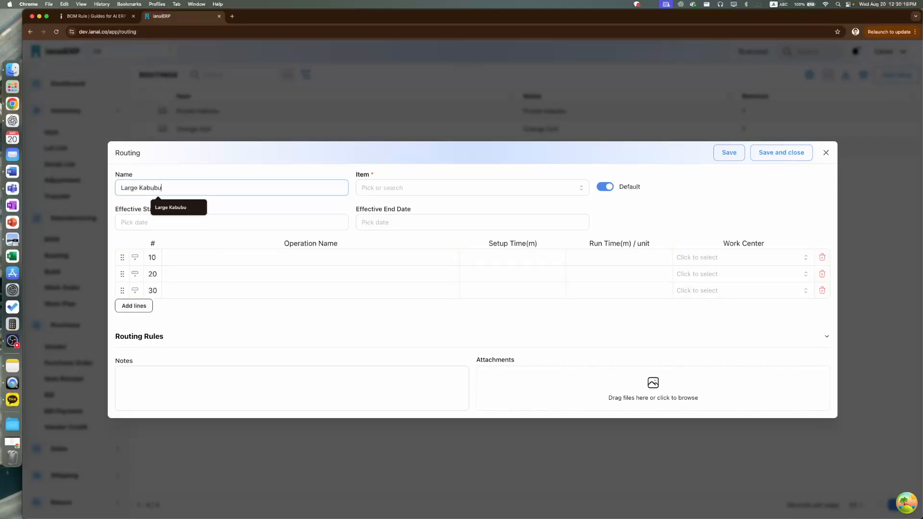
{"action": "left_click", "coordinate": [445, 188]}
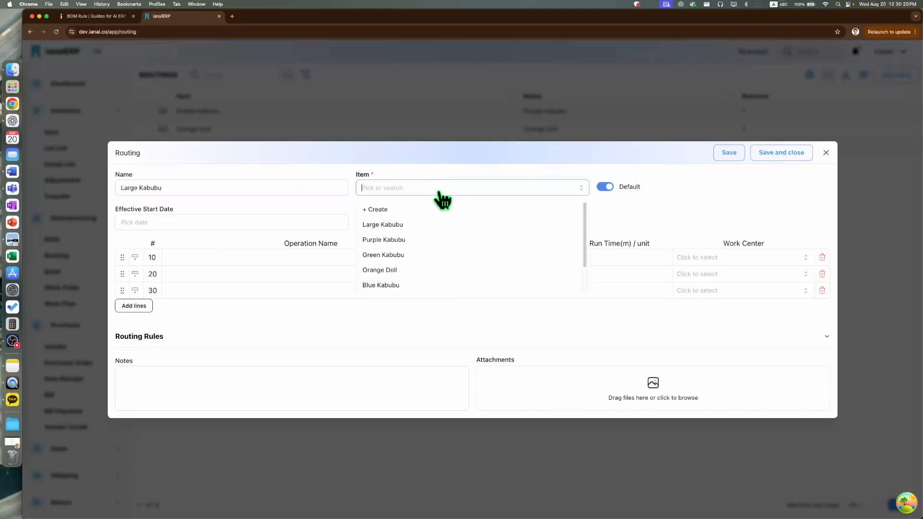
{"action": "left_click", "coordinate": [411, 222]}
Step: Enter Operation Time, Filling and Packaging as operations 10, 20 and 30, and save and close the routing
{"action": "left_click", "coordinate": [276, 258]}
{"action": "type", "text": "Oper"}
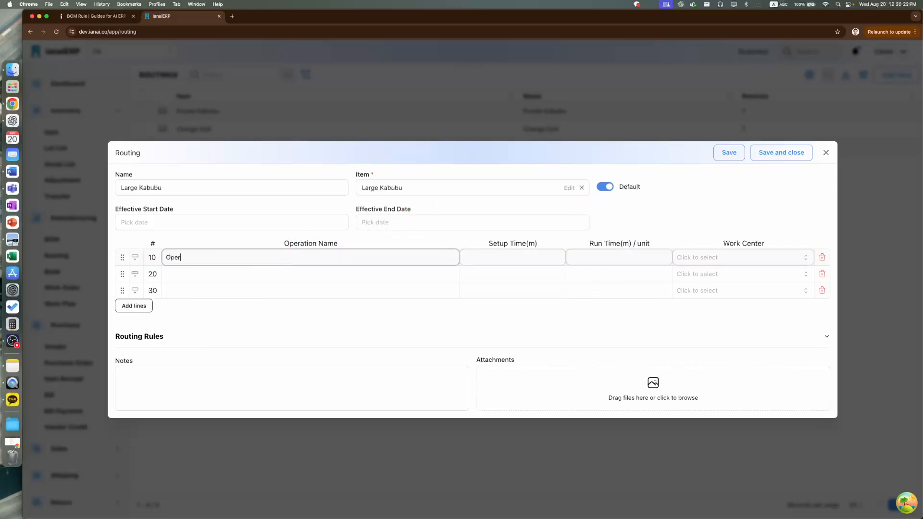
{"action": "type", "text": "ation Time"}
{"action": "left_click", "coordinate": [267, 274]}
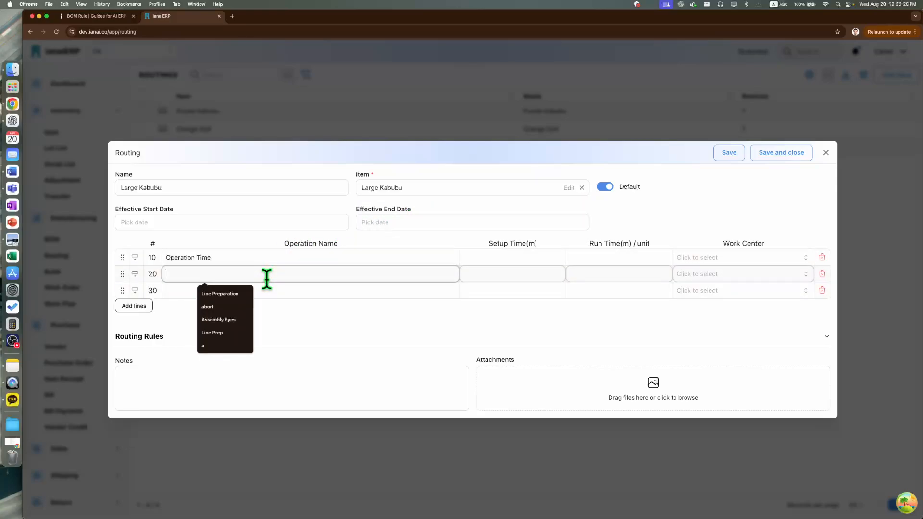
{"action": "type", "text": "Filling"}
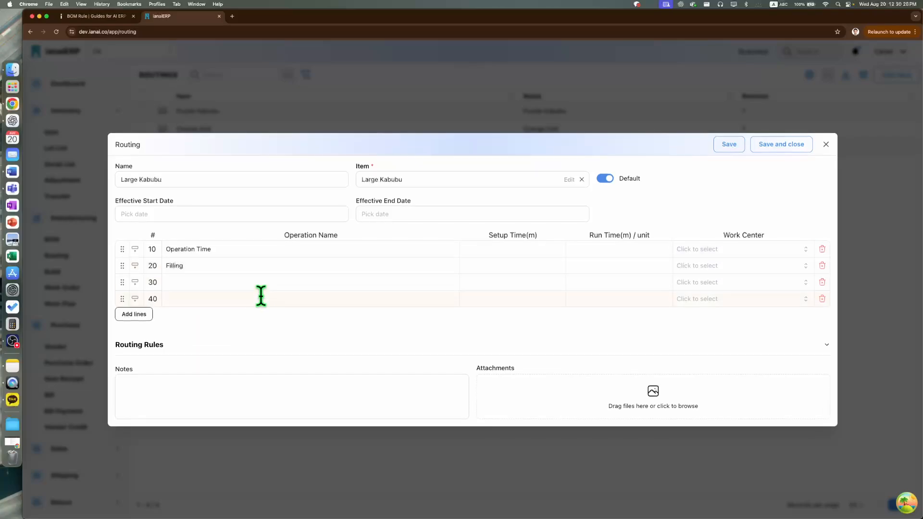
{"action": "left_click", "coordinate": [266, 285]}
{"action": "type", "text": "F"}
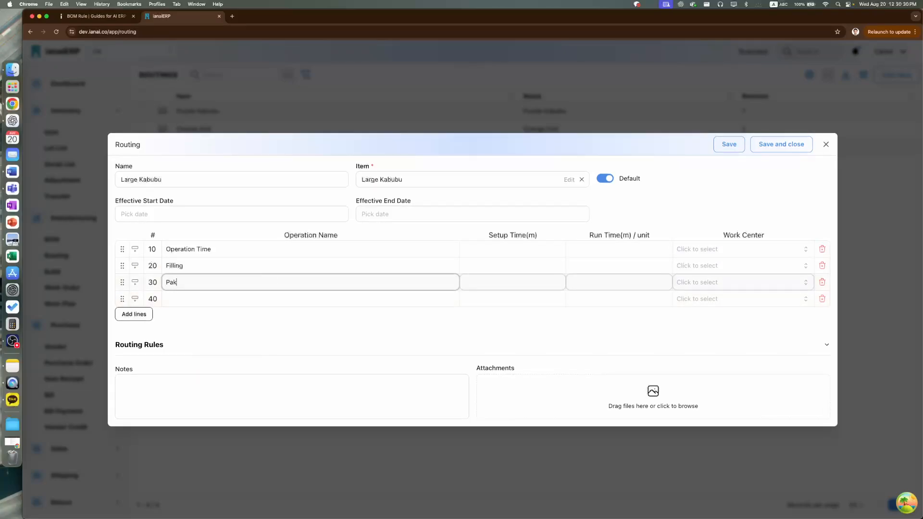
{"action": "type", "text": "ackaging"}
{"action": "left_click", "coordinate": [781, 145]}
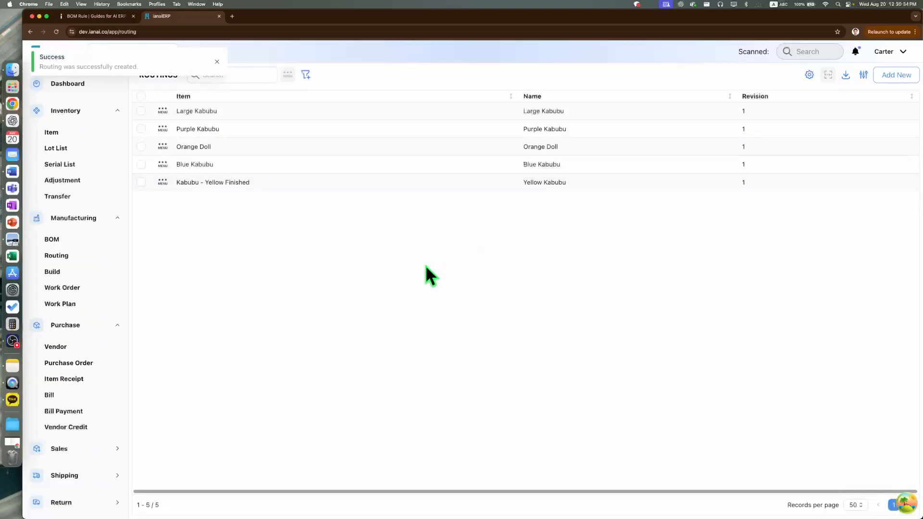
Step: Start a new build order with Large Kabubu as the built item and Kabubu as the location
{"action": "left_click", "coordinate": [53, 272]}
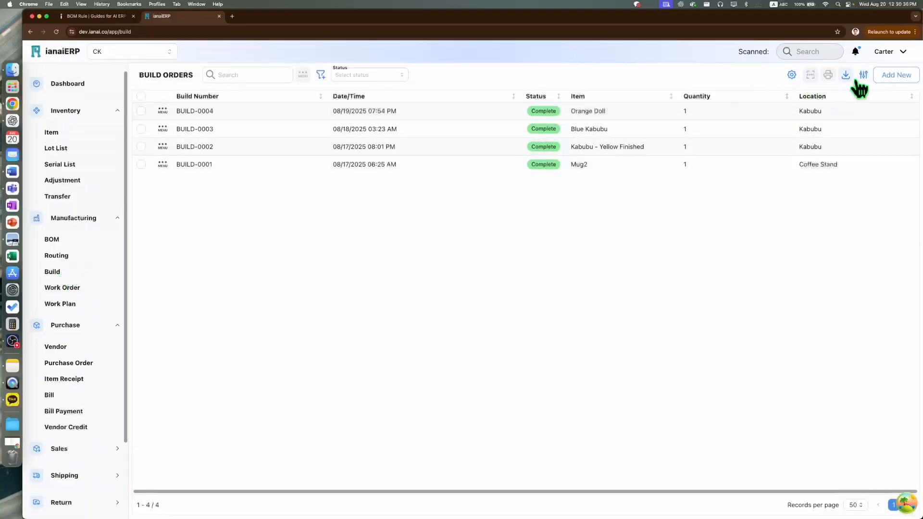
{"action": "left_click", "coordinate": [880, 76]}
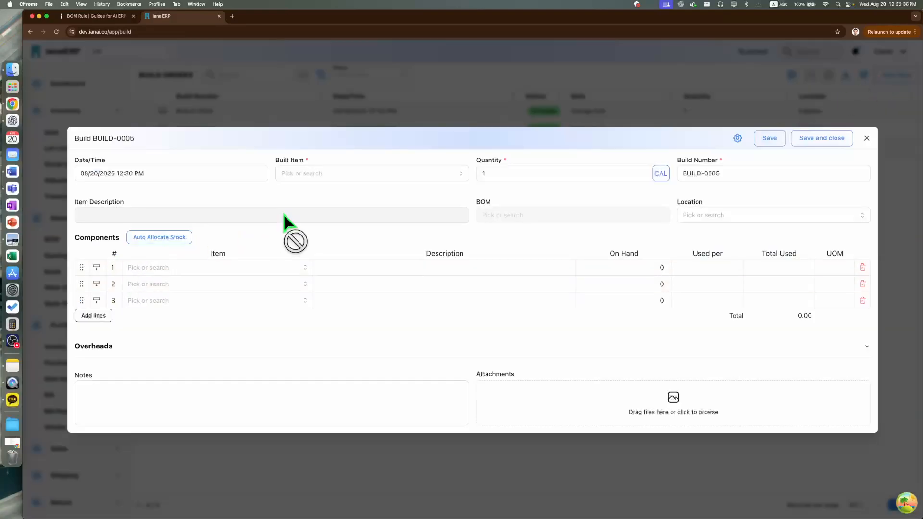
{"action": "left_click", "coordinate": [323, 176]}
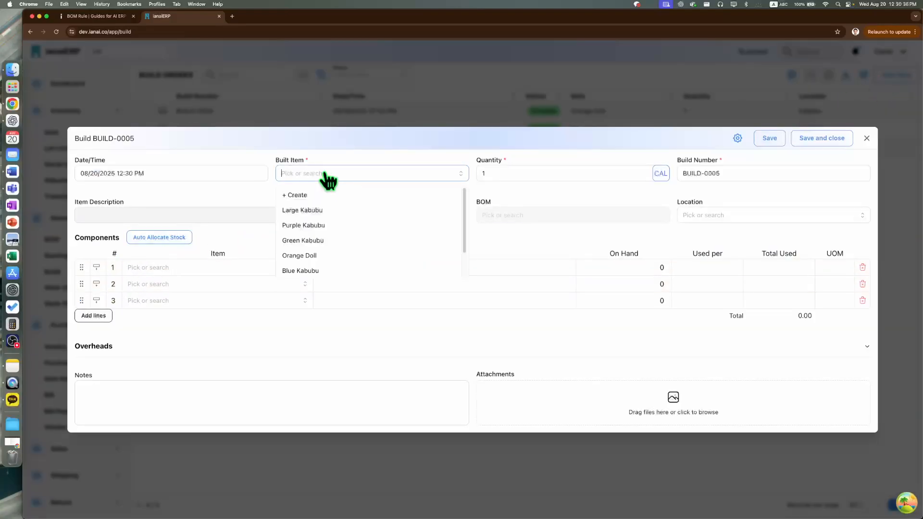
{"action": "left_click", "coordinate": [313, 211]}
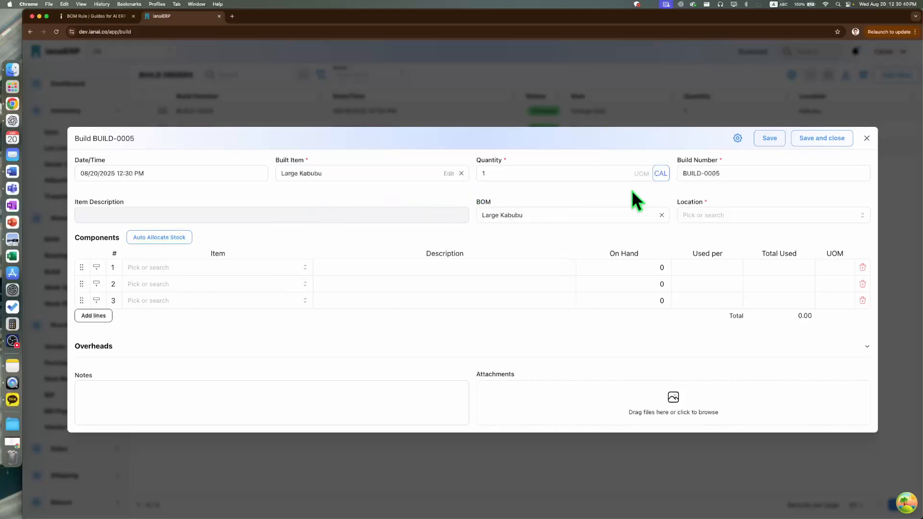
{"action": "left_click", "coordinate": [694, 217]}
{"action": "left_click", "coordinate": [709, 299]}
Step: Reselect the Large Kabubu BOM and check the location so the component lines load, and save and close the build
{"action": "left_click", "coordinate": [514, 215]}
{"action": "left_click", "coordinate": [513, 238]}
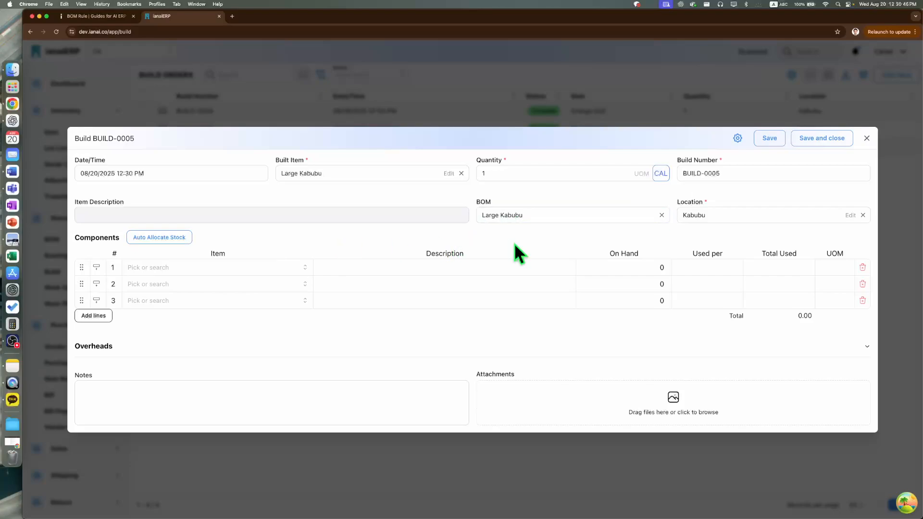
{"action": "left_click", "coordinate": [687, 218]}
{"action": "left_click", "coordinate": [519, 193]}
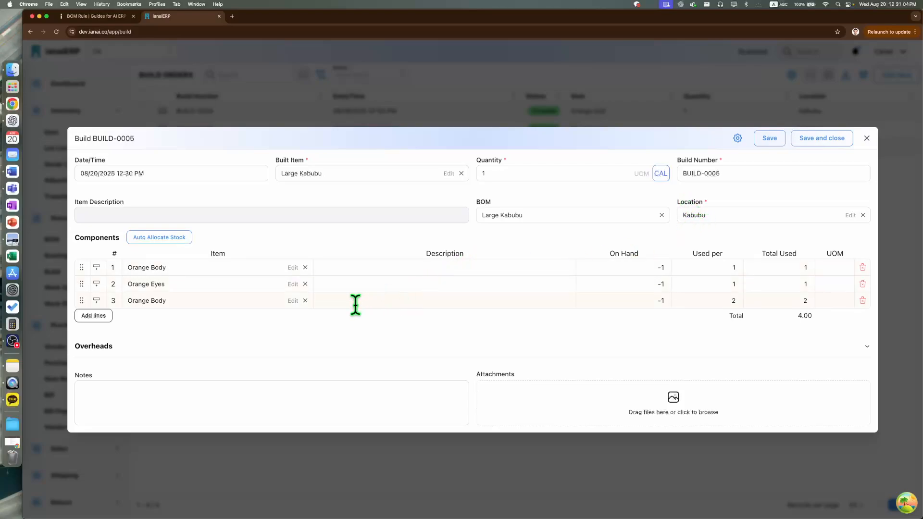
{"action": "mouse_move", "coordinate": [288, 300]}
{"action": "mouse_move", "coordinate": [140, 267]}
{"action": "mouse_move", "coordinate": [214, 267]}
{"action": "left_click", "coordinate": [811, 145]}
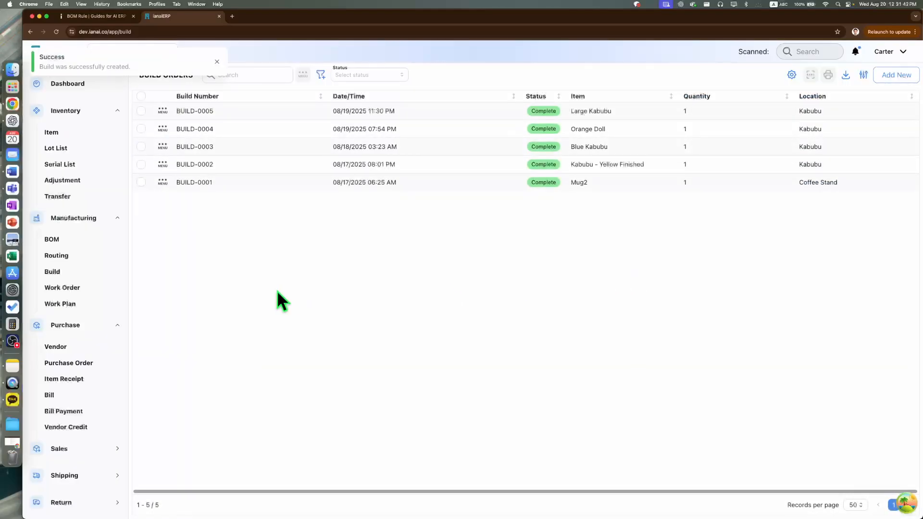
Step: Turn off the Large attribute on the Large Kabubu item and save and close the record
{"action": "left_click", "coordinate": [75, 133]}
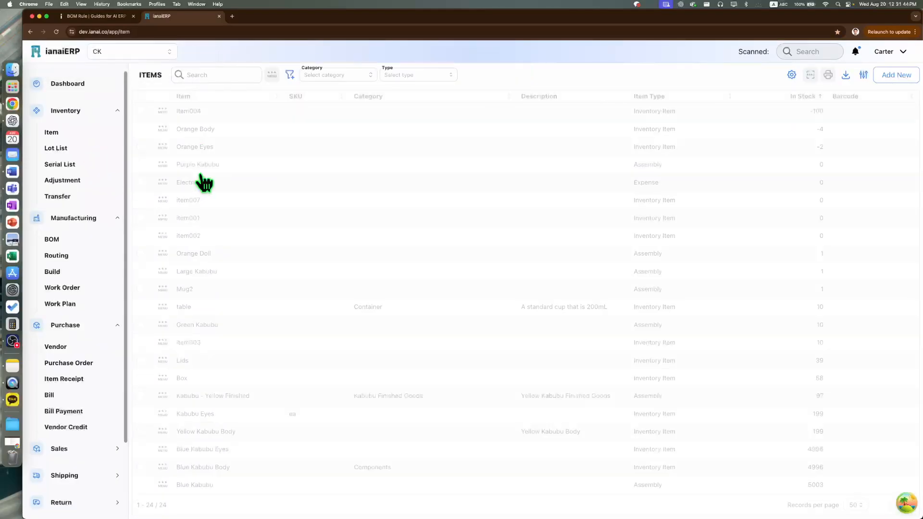
{"action": "left_click", "coordinate": [202, 272]}
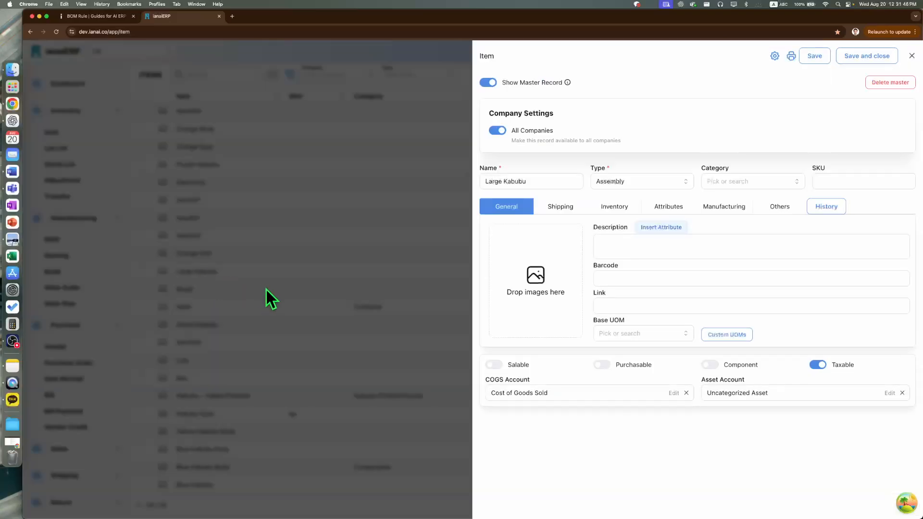
{"action": "left_click", "coordinate": [615, 208]}
{"action": "left_click", "coordinate": [702, 208]}
{"action": "left_click", "coordinate": [668, 207]}
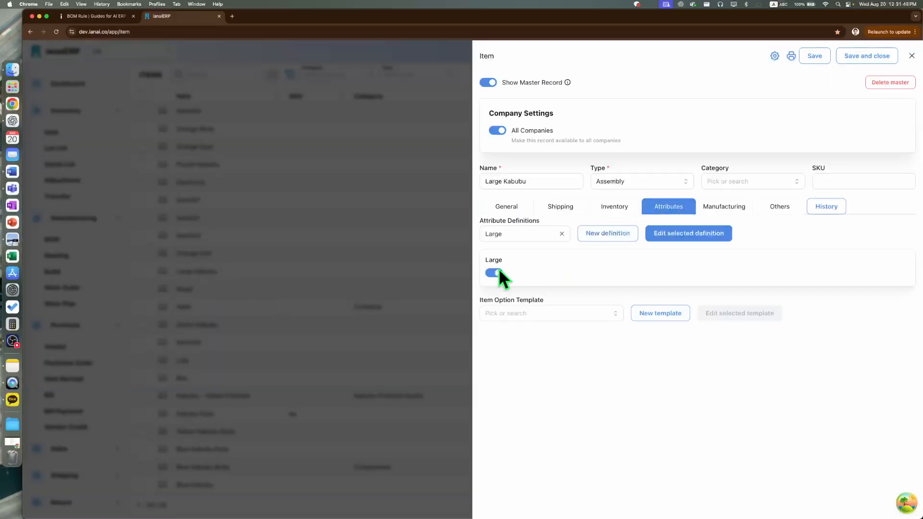
{"action": "left_click", "coordinate": [863, 58]}
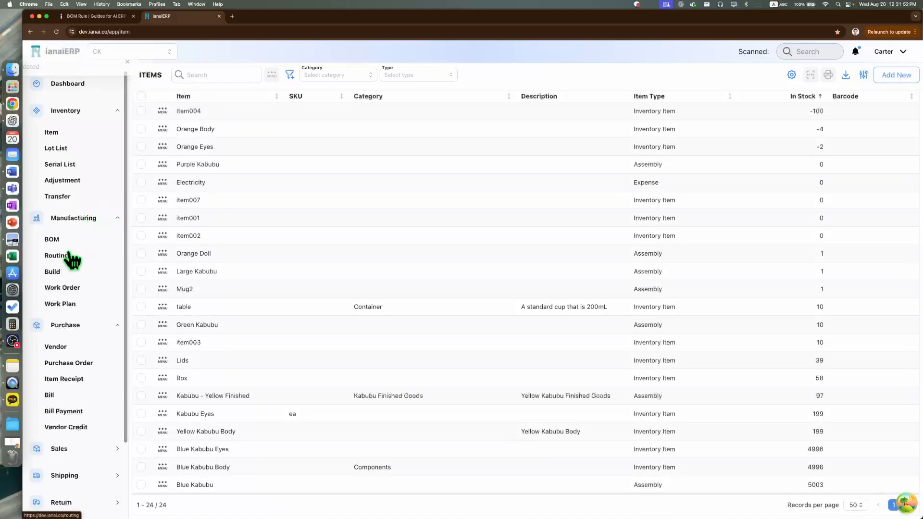
Step: Open build order BUILD-0005, review its component lines and quantities, and close it
{"action": "left_click", "coordinate": [79, 243]}
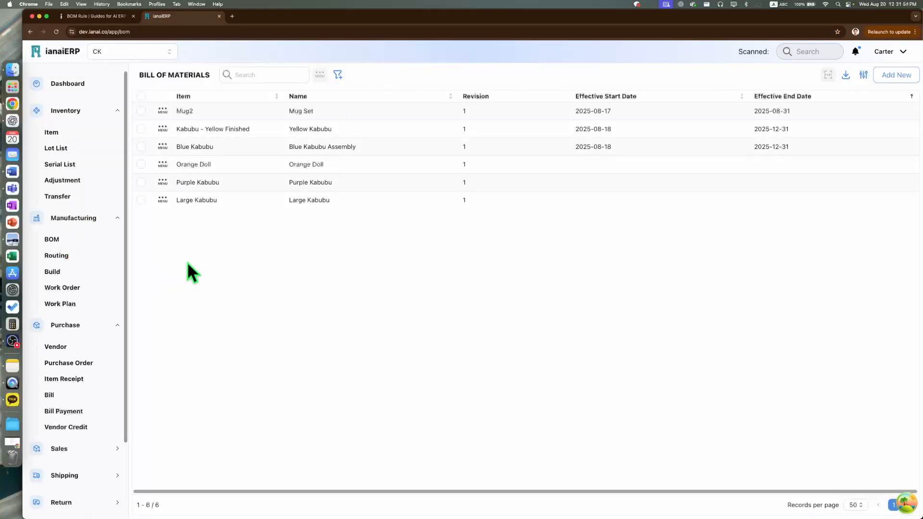
{"action": "left_click", "coordinate": [67, 273]}
{"action": "left_click", "coordinate": [246, 114]}
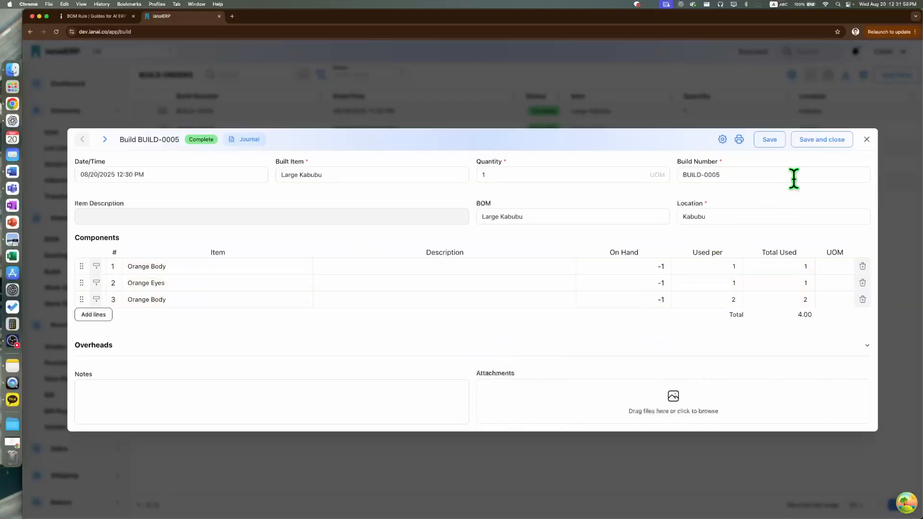
{"action": "left_click", "coordinate": [867, 140]}
Step: Create another build order with Large Kabubu as the built item and Kabubu as the location, and save and close it
{"action": "left_click", "coordinate": [876, 80]}
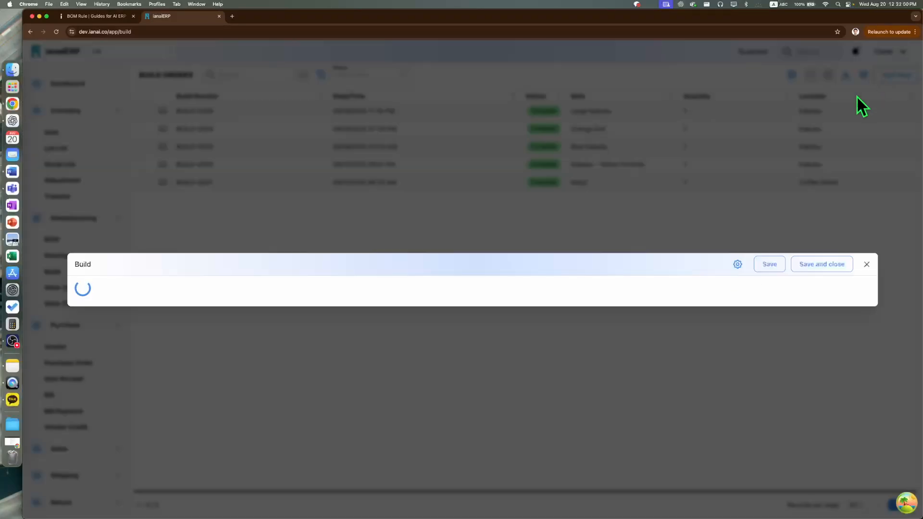
{"action": "left_click", "coordinate": [432, 175]}
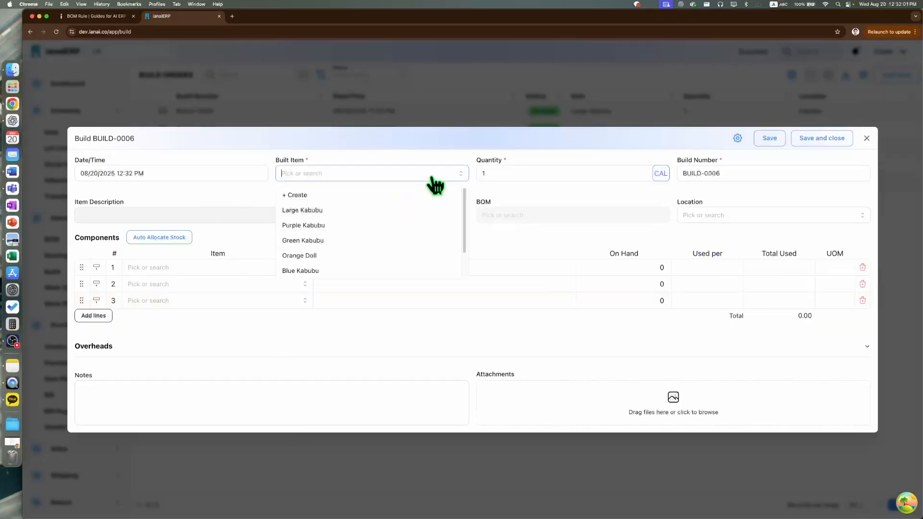
{"action": "left_click", "coordinate": [365, 210]}
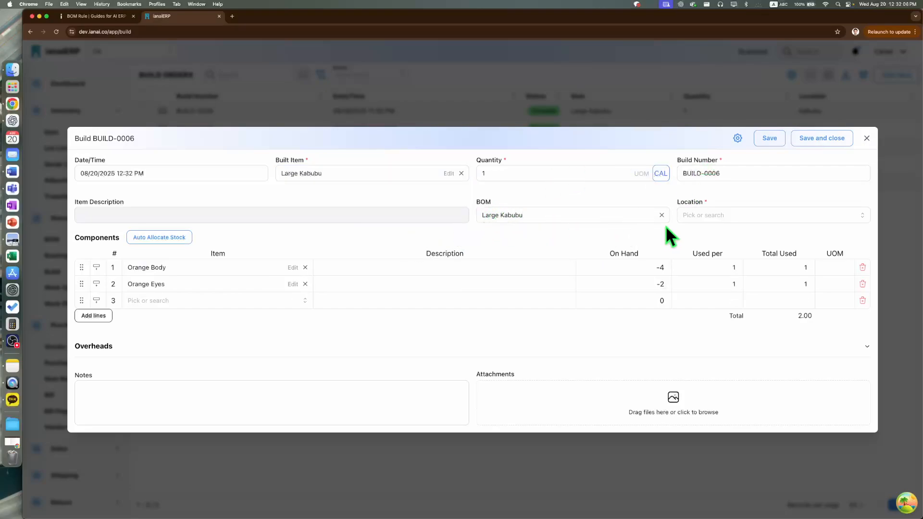
{"action": "left_click", "coordinate": [710, 216]}
{"action": "left_click", "coordinate": [714, 297]}
{"action": "left_click", "coordinate": [812, 144]}
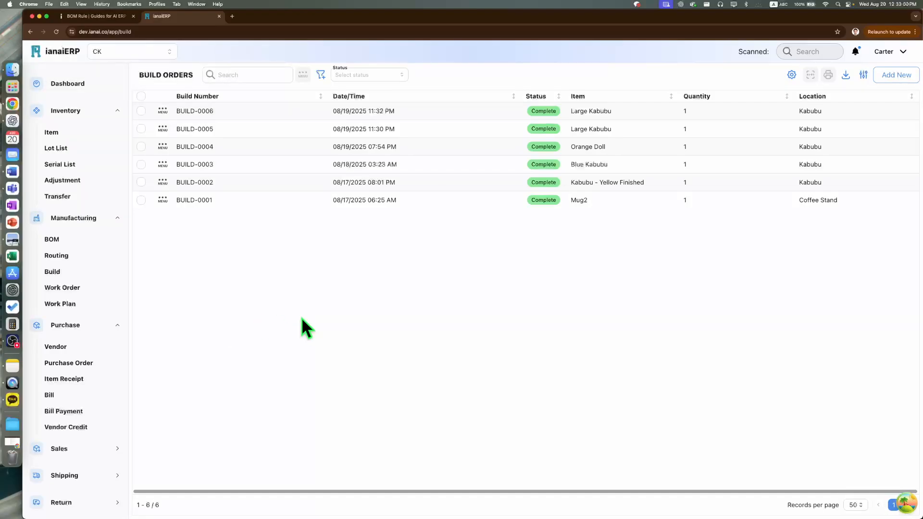
Step: Switch to the BOM Rule guide and review its sections on creating BOM rules and best practices
{"action": "left_click", "coordinate": [115, 21]}
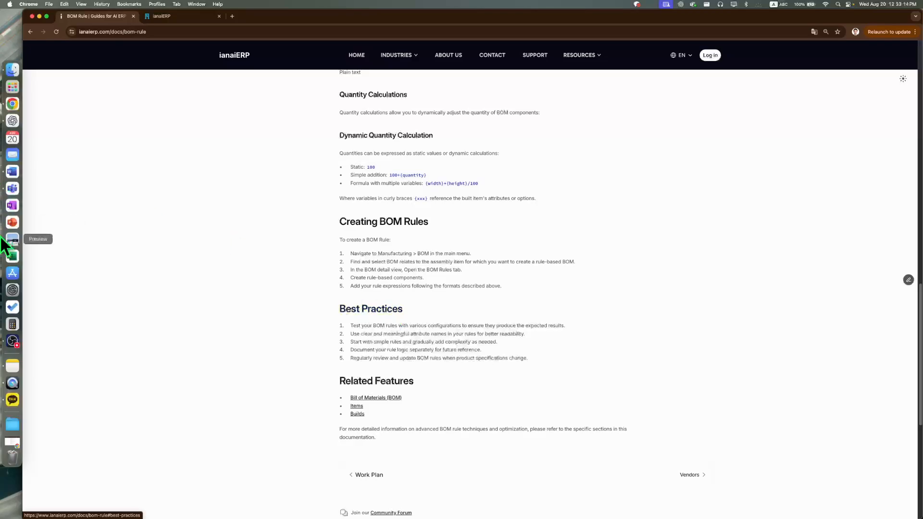
{"action": "left_click", "coordinate": [12, 344]}
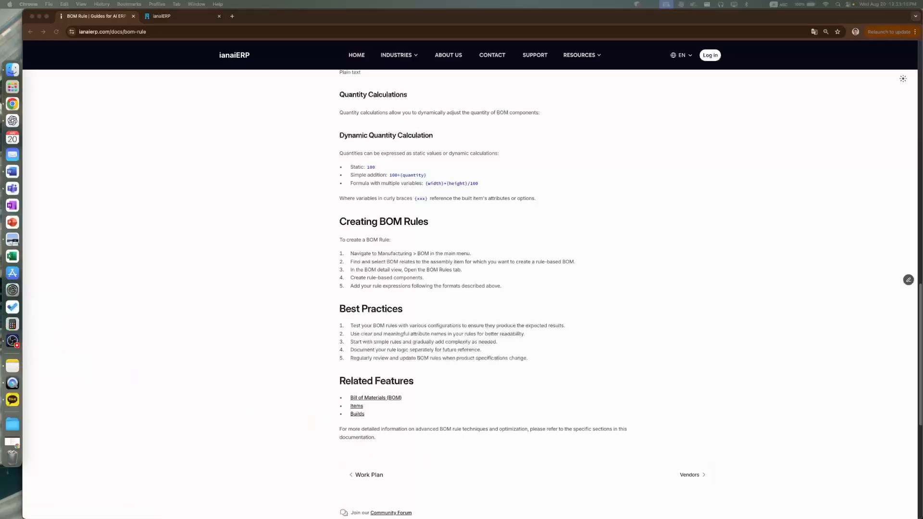